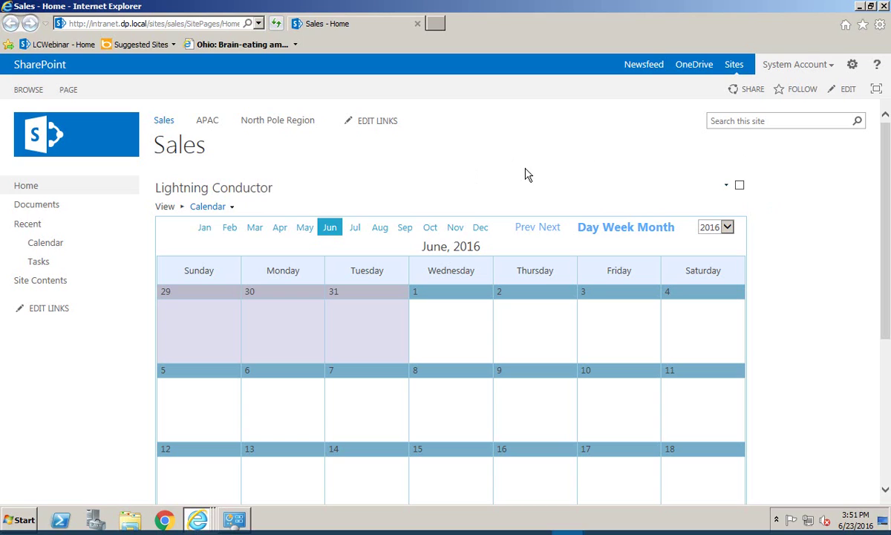
# Create a new view for the Lightning Conductor web part and title it Documents.
pyautogui.click(726, 185)
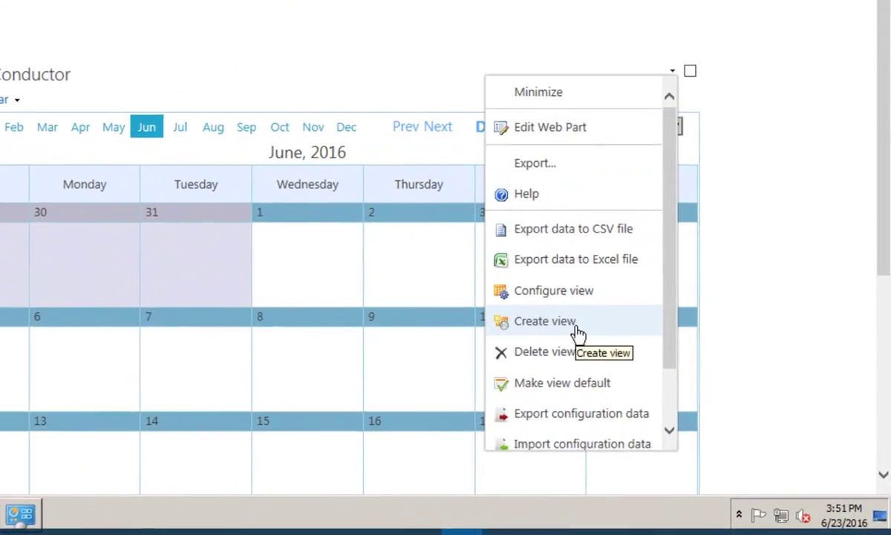
pyautogui.click(576, 327)
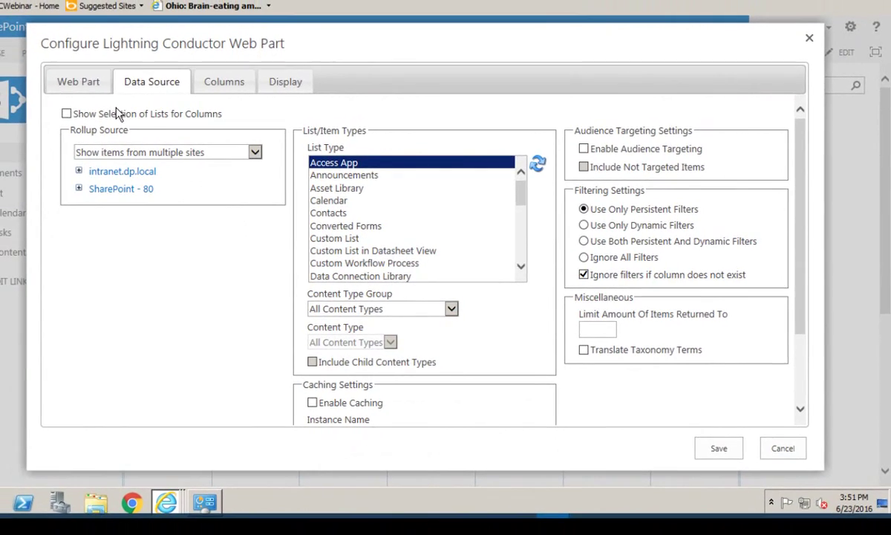
pyautogui.click(76, 83)
pyautogui.moveTo(438, 148); pyautogui.dragTo(272, 139)
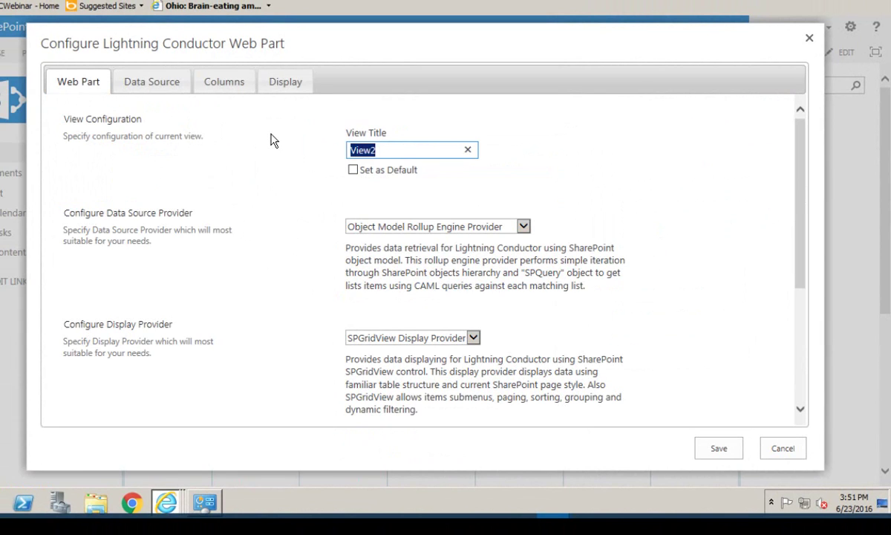
pyautogui.write('Documents')
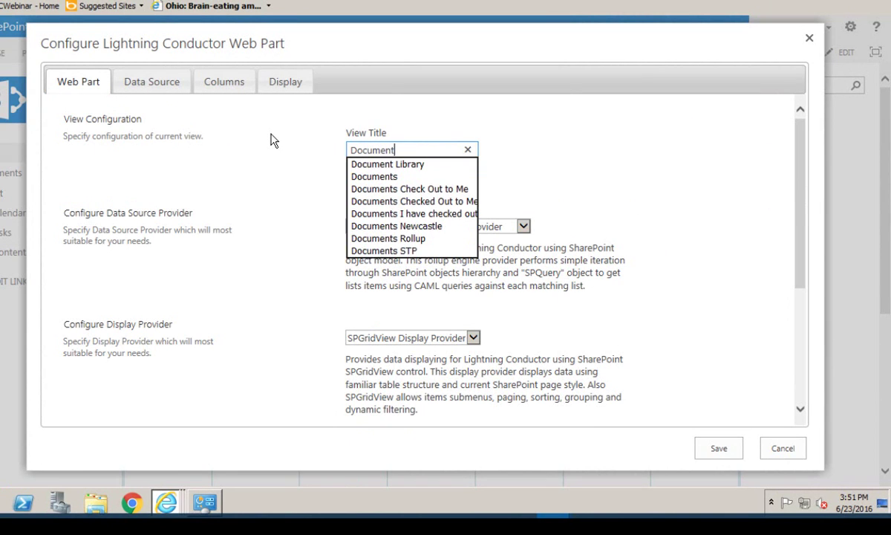
pyautogui.click(681, 178)
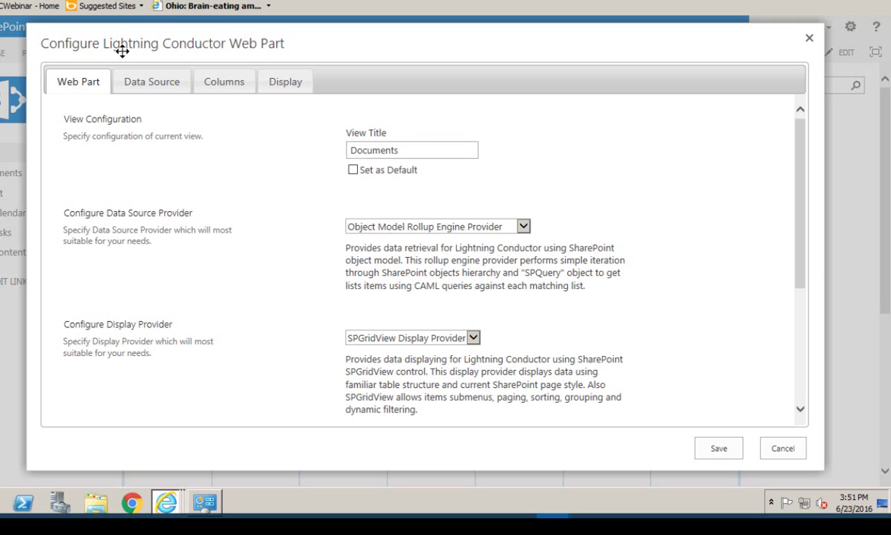
# Set the rollup source to show items from multiple site collections, including the espc14 and sales sites under intranet.dp.local.
pyautogui.click(144, 89)
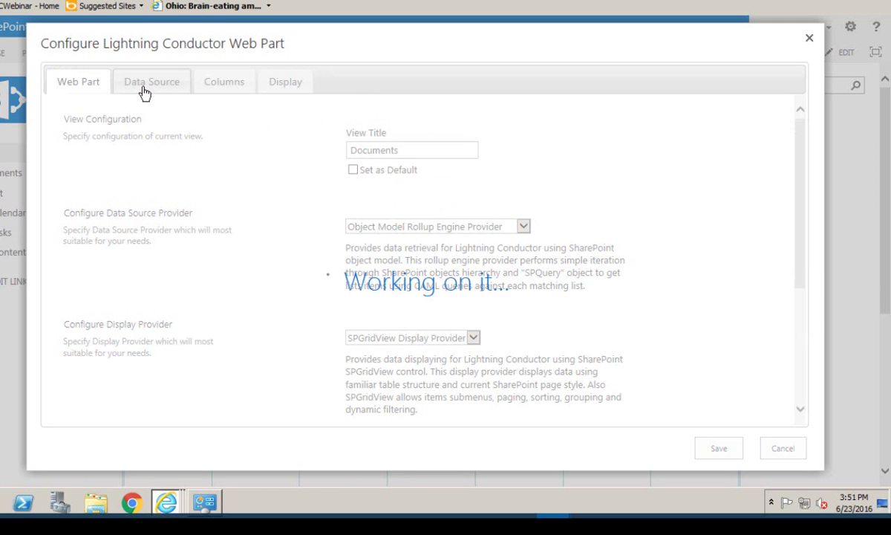
pyautogui.click(216, 152)
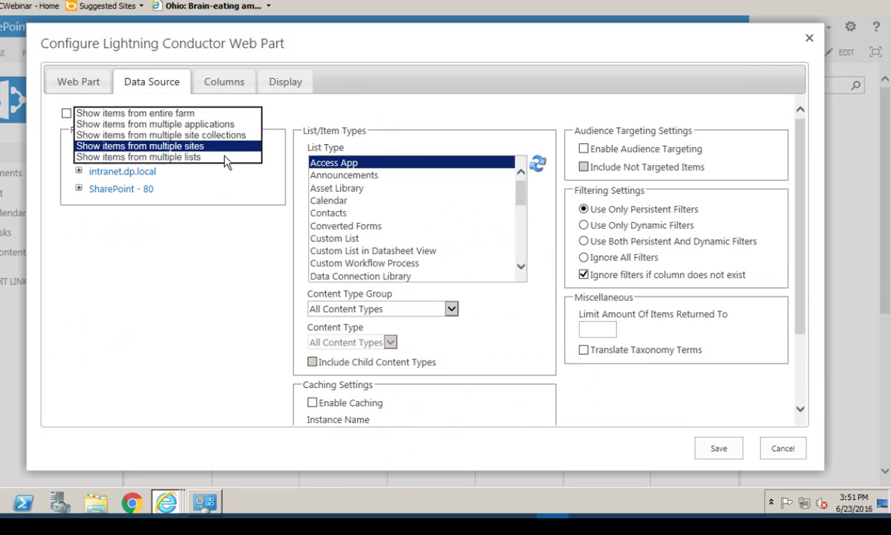
pyautogui.click(226, 134)
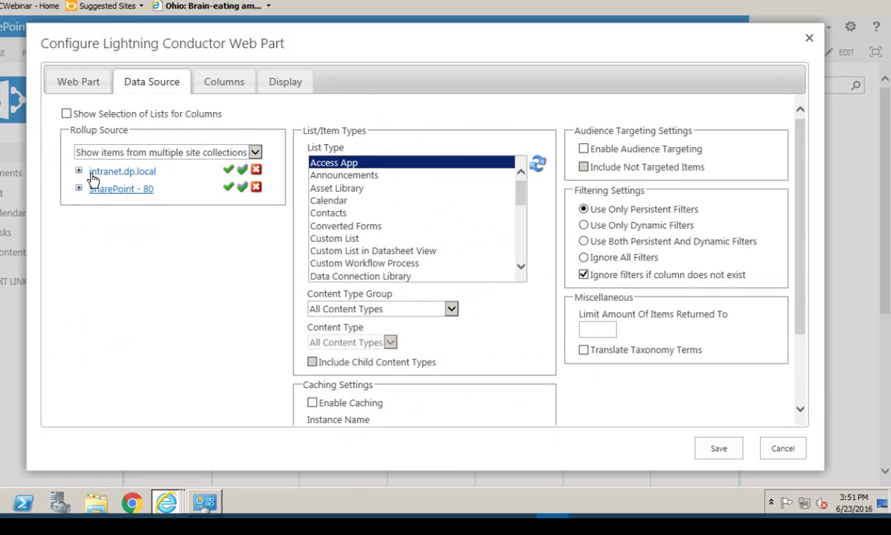
pyautogui.click(78, 172)
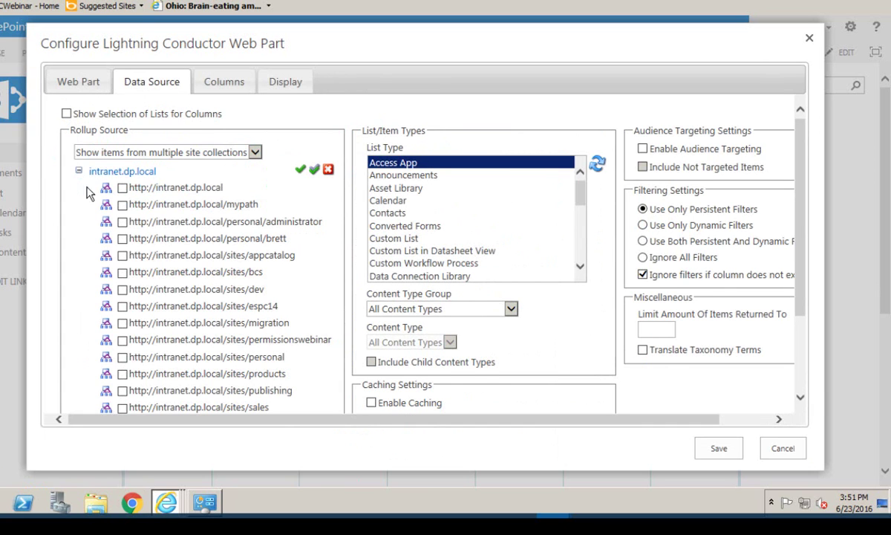
pyautogui.click(121, 306)
pyautogui.scroll(-3, 153, 293)
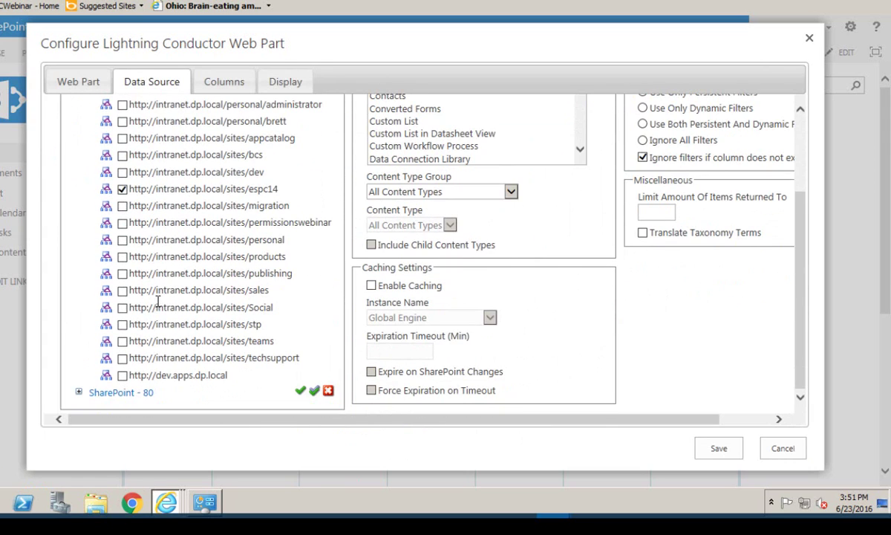
pyautogui.click(124, 292)
pyautogui.scroll(3, 297, 200)
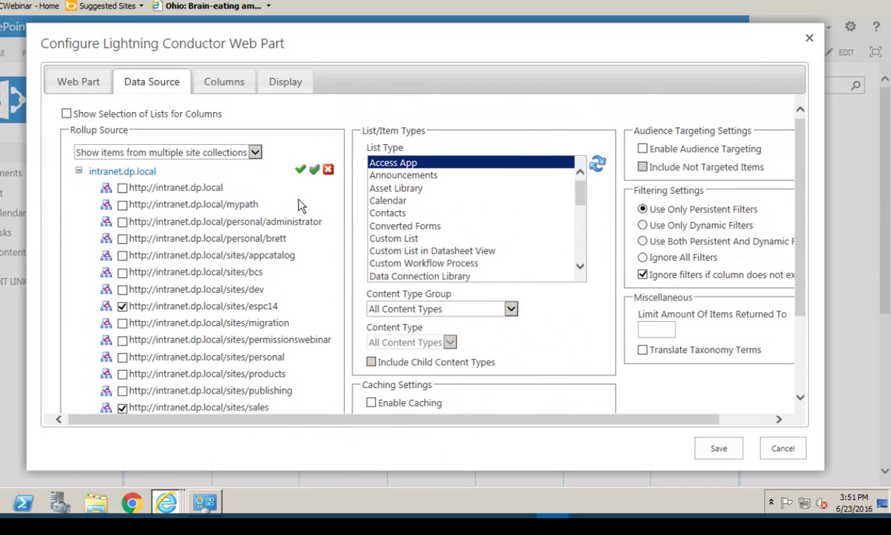
# Choose Document Library as the list type and use both persistent and dynamic filters.
pyautogui.moveTo(584, 199); pyautogui.dragTo(583, 221)
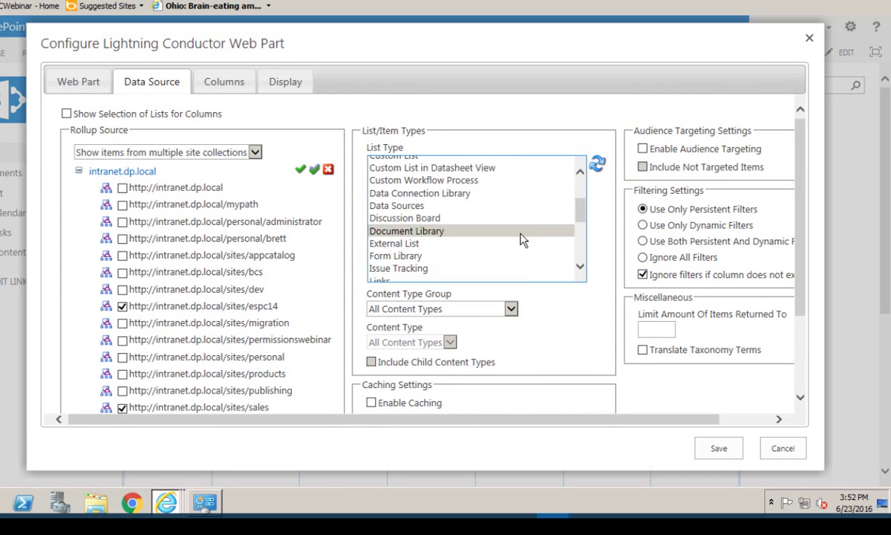
pyautogui.click(446, 235)
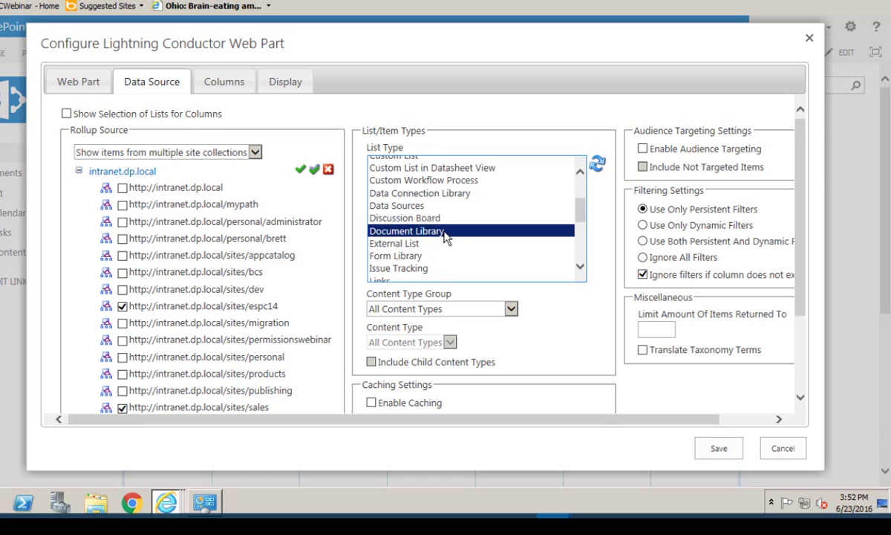
pyautogui.click(643, 241)
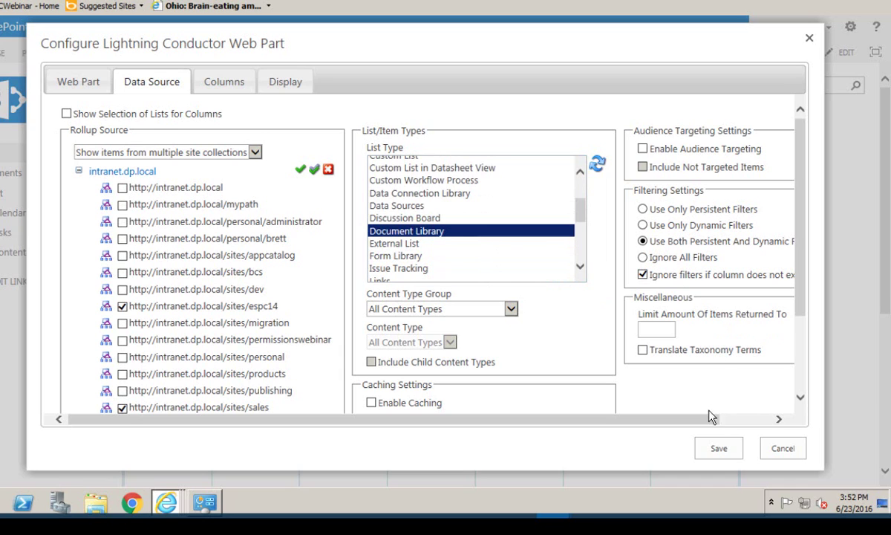
pyautogui.moveTo(709, 419); pyautogui.dragTo(767, 422)
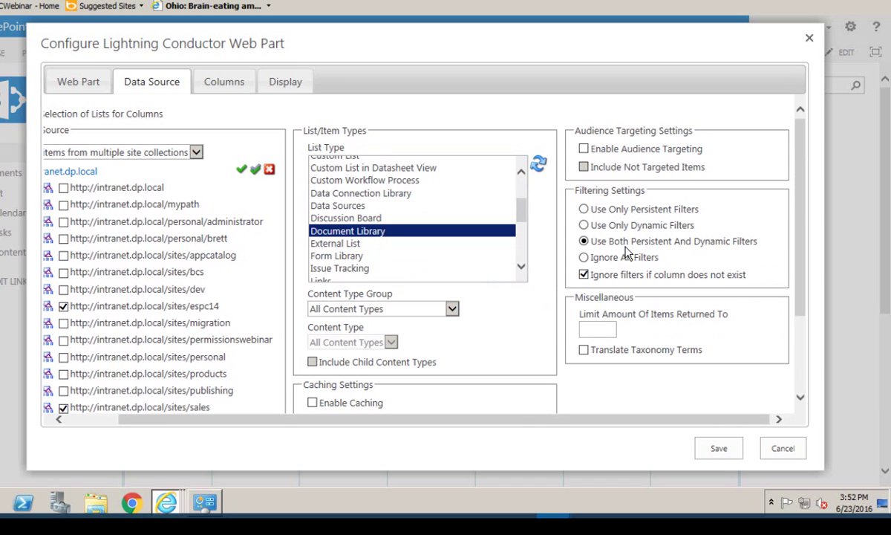
pyautogui.moveTo(515, 421); pyautogui.dragTo(319, 423)
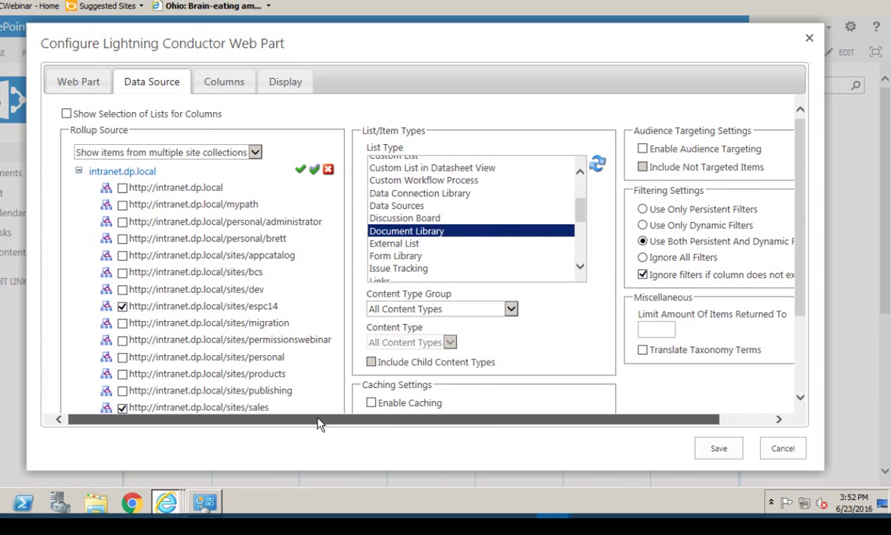
# Include the first Name column, File Size, Created and Created By in the view's columns.
pyautogui.click(233, 87)
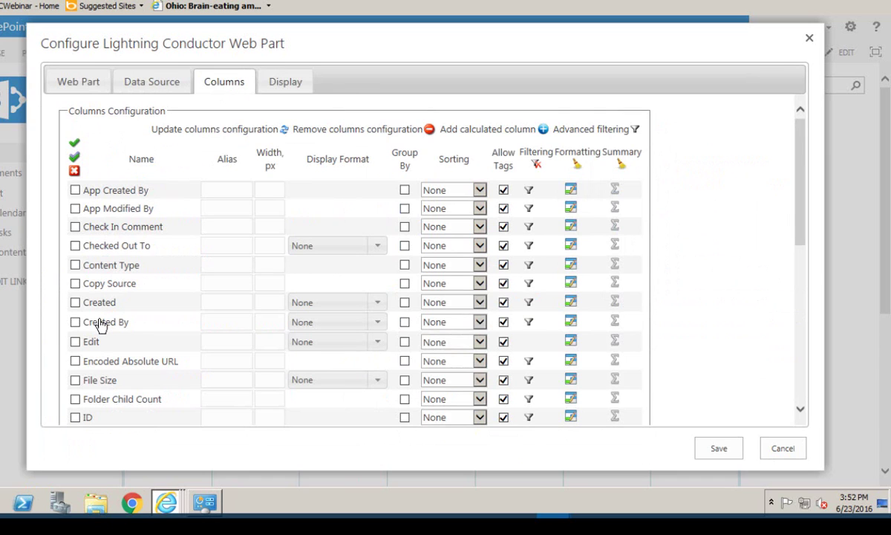
pyautogui.moveTo(101, 325)
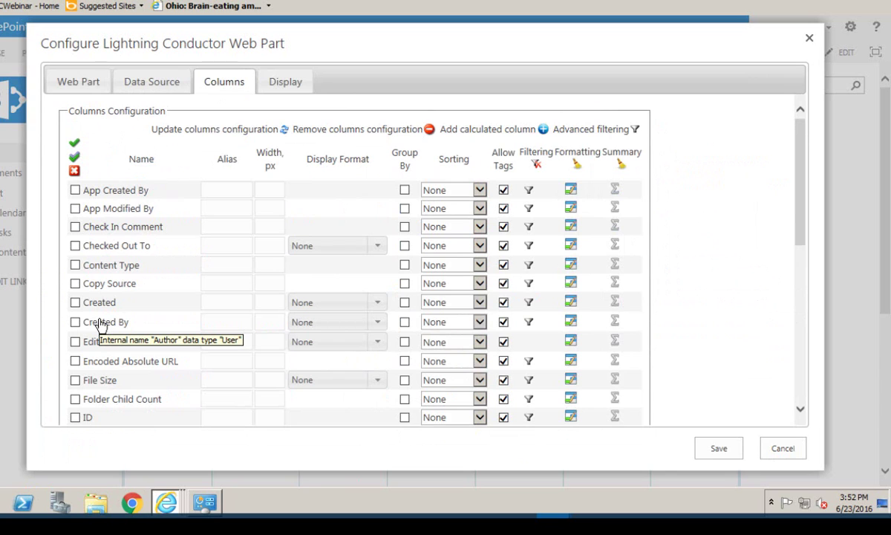
pyautogui.moveTo(127, 291)
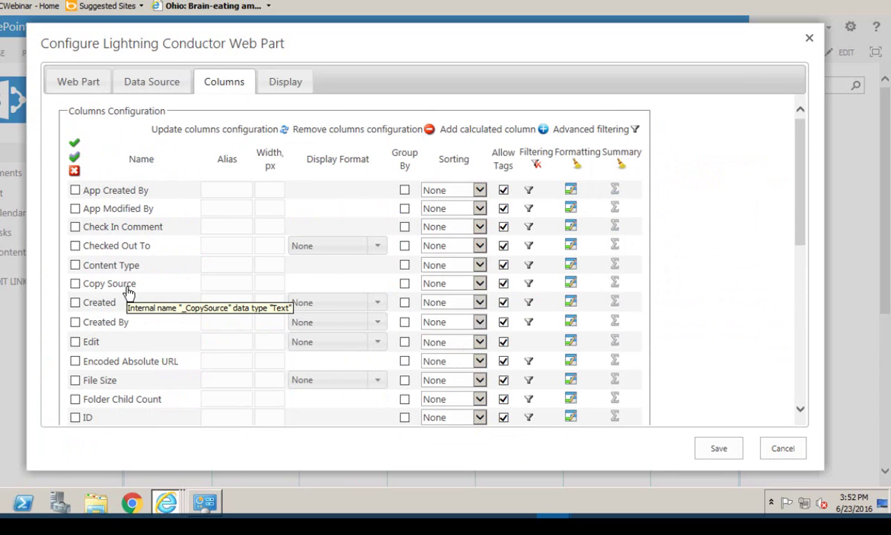
pyautogui.scroll(-3, 128, 292)
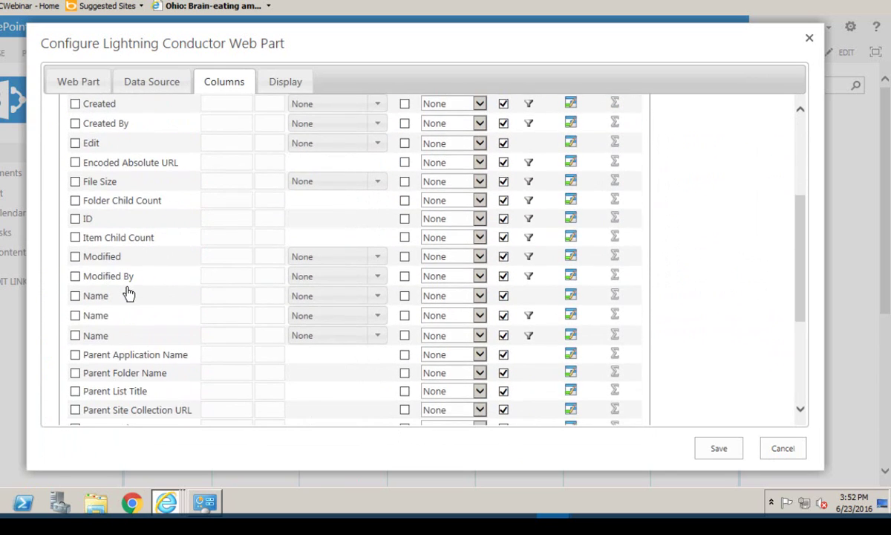
pyautogui.click(75, 295)
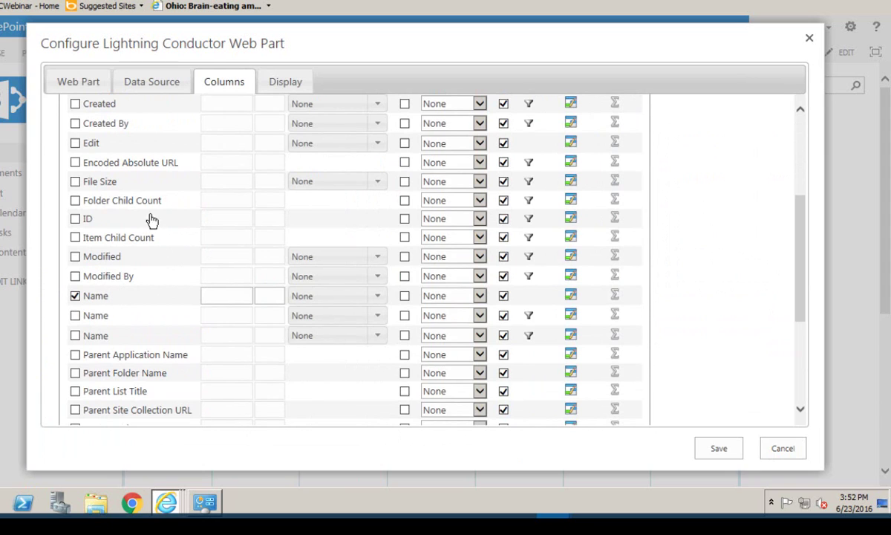
pyautogui.click(75, 181)
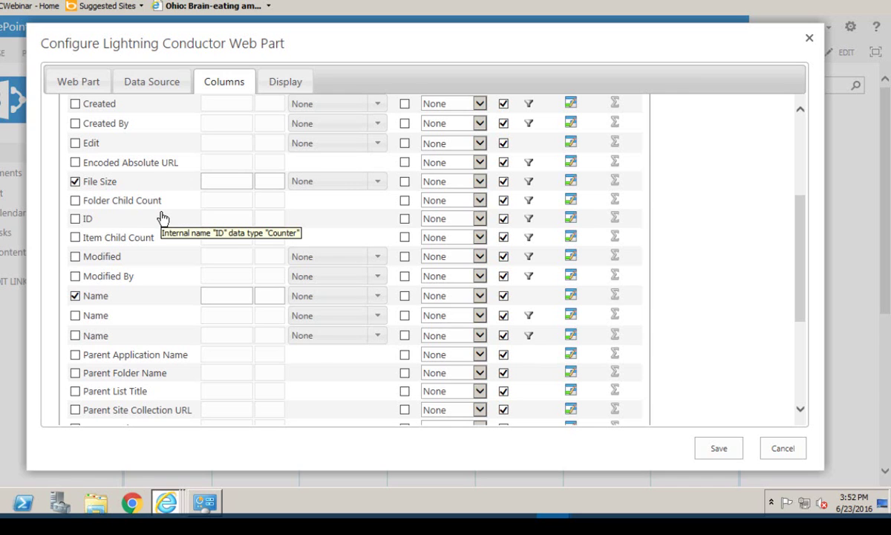
pyautogui.scroll(3, 163, 217)
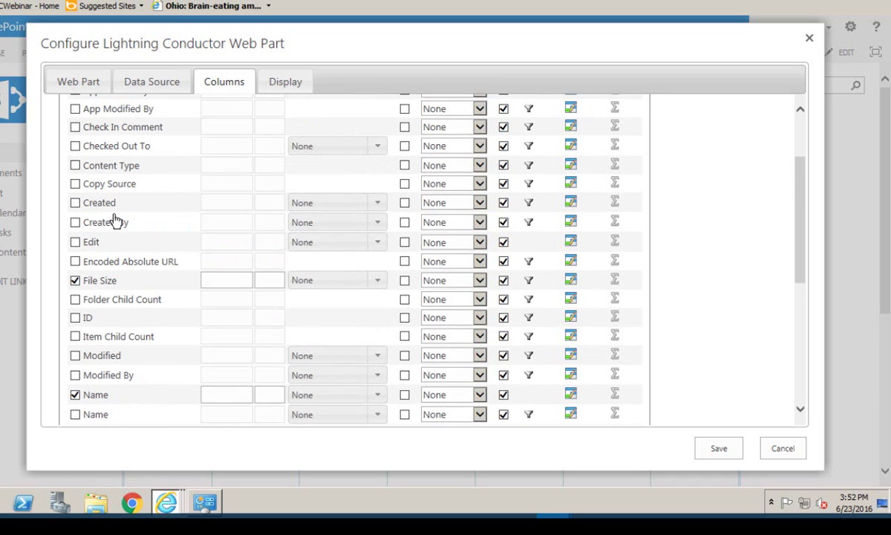
pyautogui.click(75, 202)
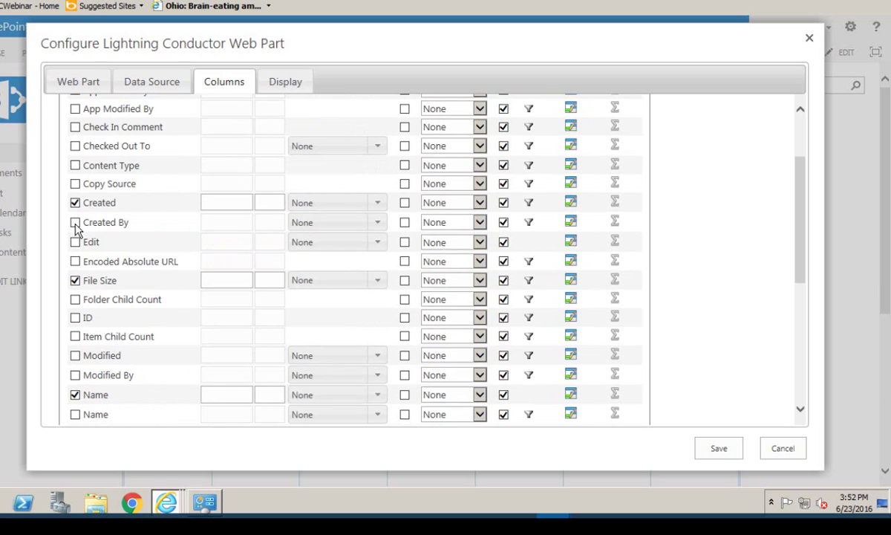
pyautogui.click(75, 223)
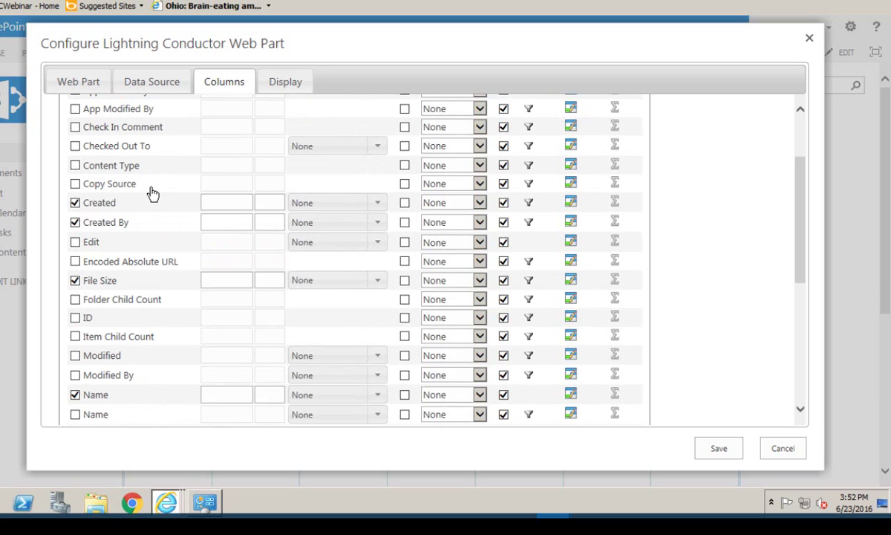
# Include the Modified column and move the selected Name column to the start of the column order.
pyautogui.scroll(3, 152, 193)
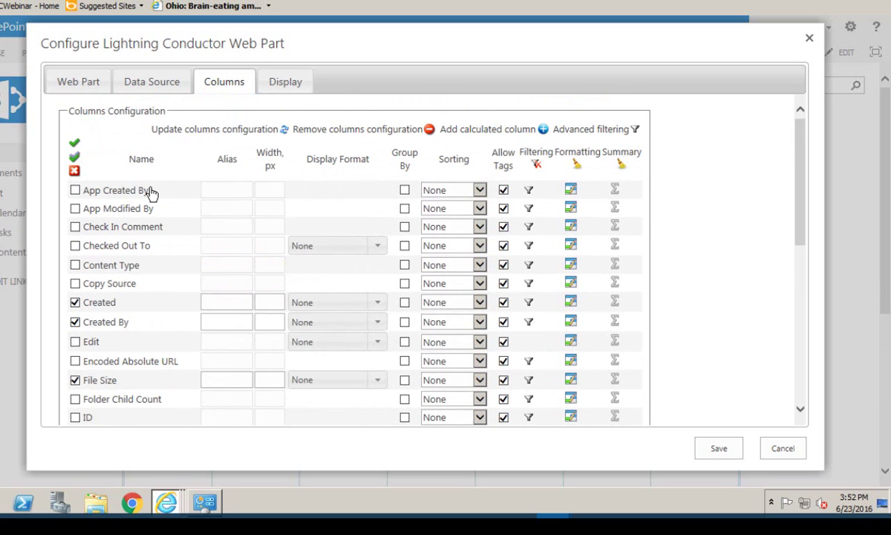
pyautogui.scroll(-4, 151, 193)
pyautogui.scroll(-5, 151, 193)
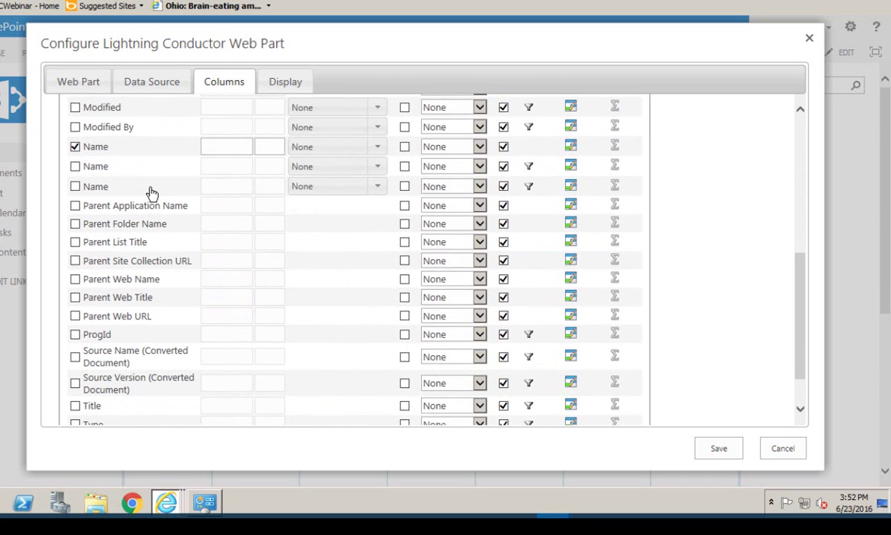
pyautogui.scroll(-2, 151, 193)
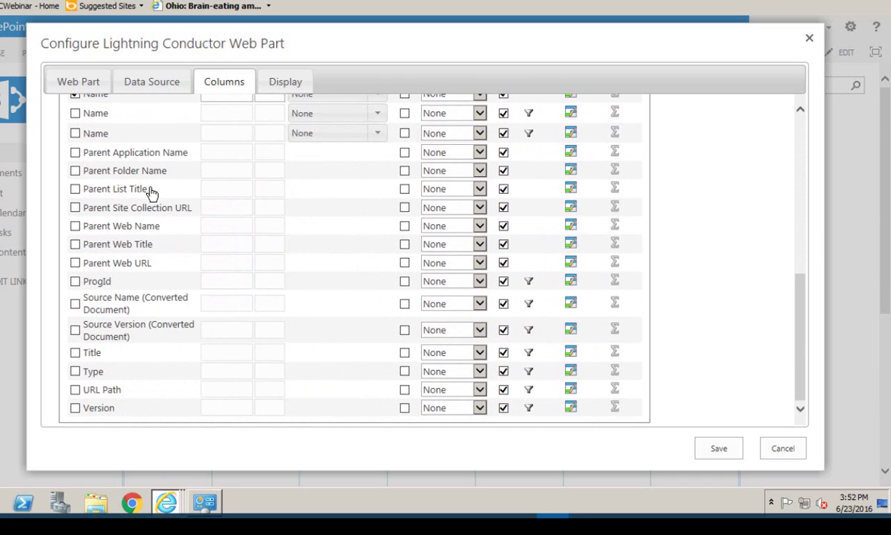
pyautogui.scroll(8, 151, 193)
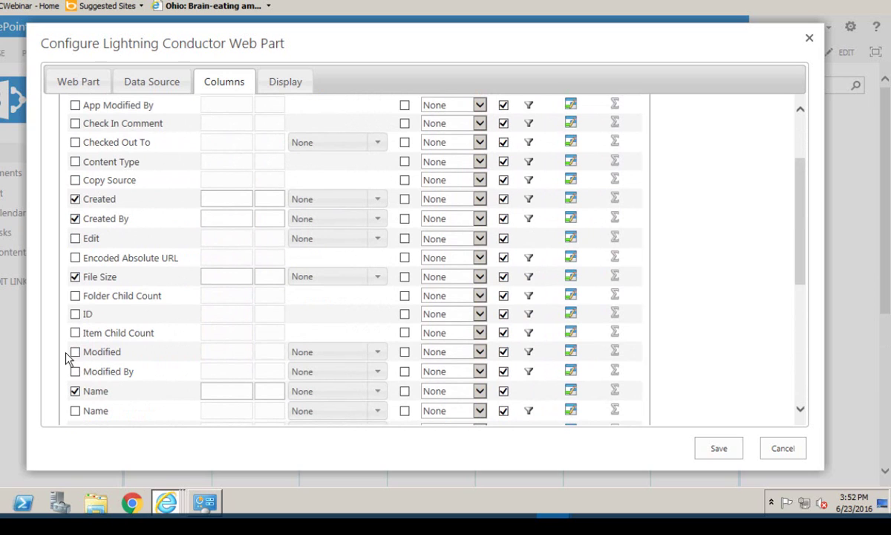
pyautogui.click(75, 352)
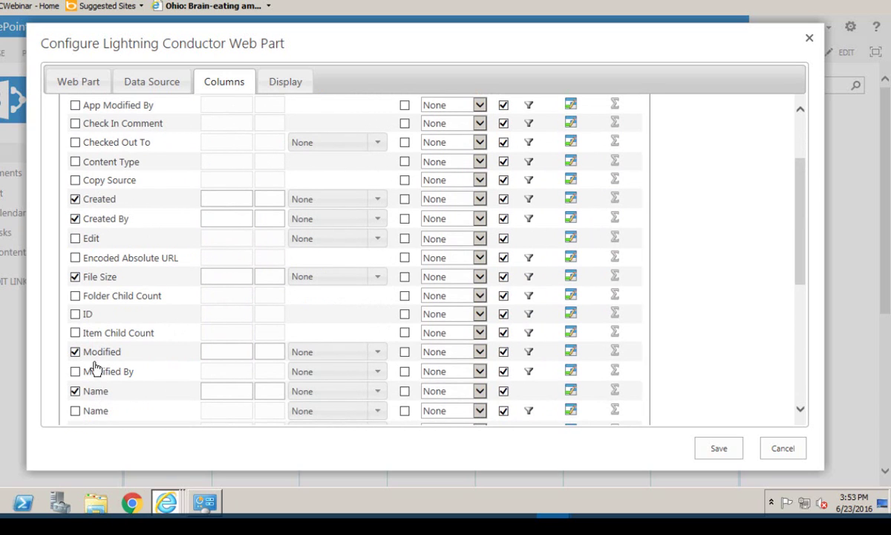
pyautogui.scroll(3, 81, 297)
pyautogui.moveTo(102, 178); pyautogui.dragTo(115, 192)
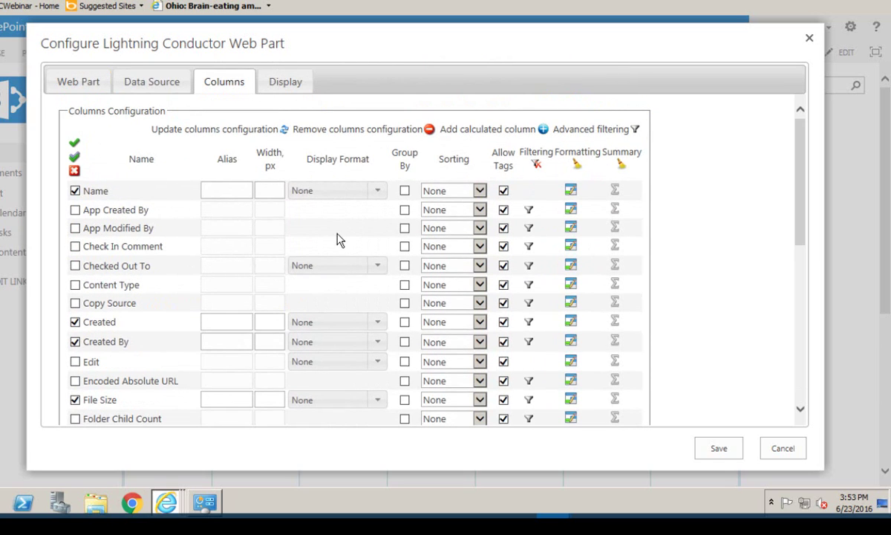
# Set the display formats to No Extension for Name, Short Date for Created and User Presence for Created By.
pyautogui.click(379, 192)
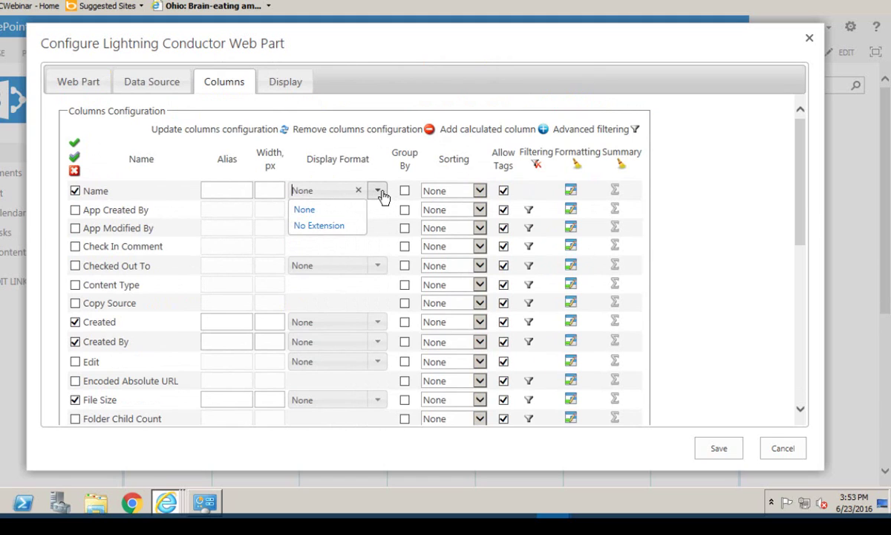
pyautogui.click(329, 227)
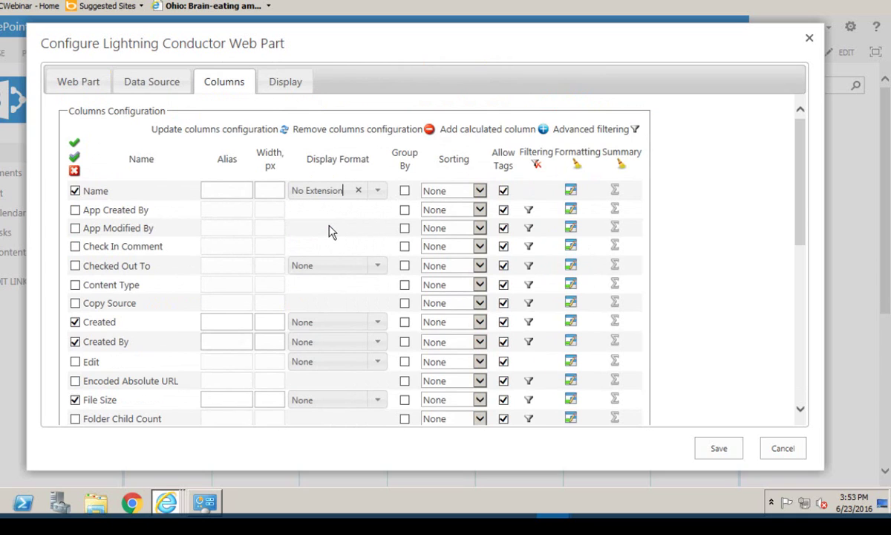
pyautogui.click(380, 327)
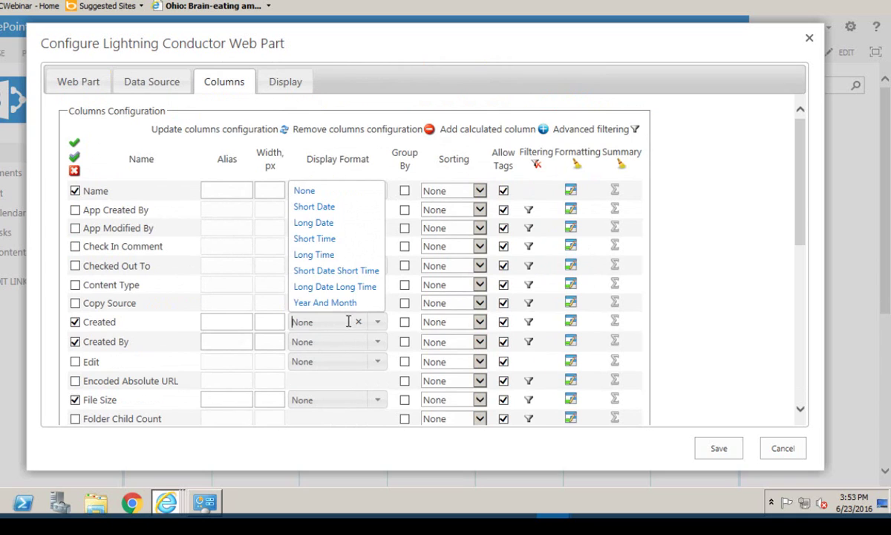
pyautogui.click(322, 206)
pyautogui.click(377, 343)
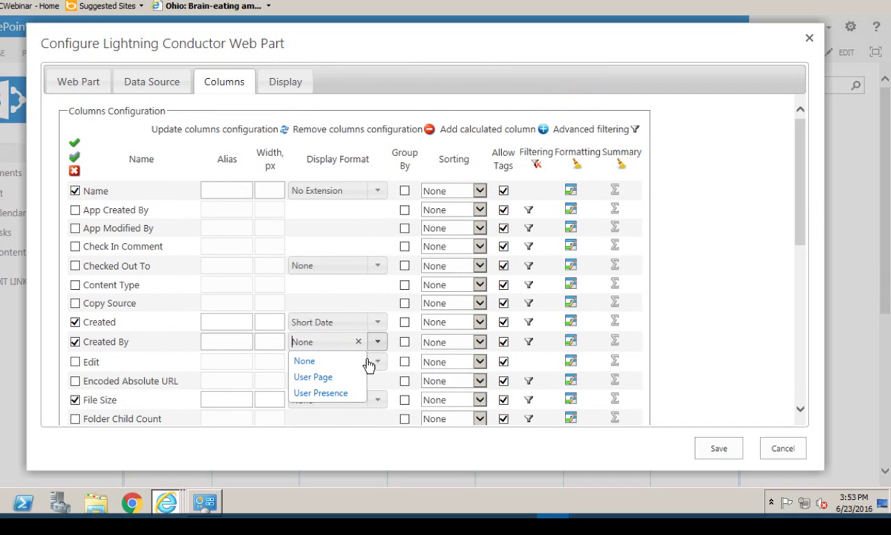
pyautogui.click(343, 393)
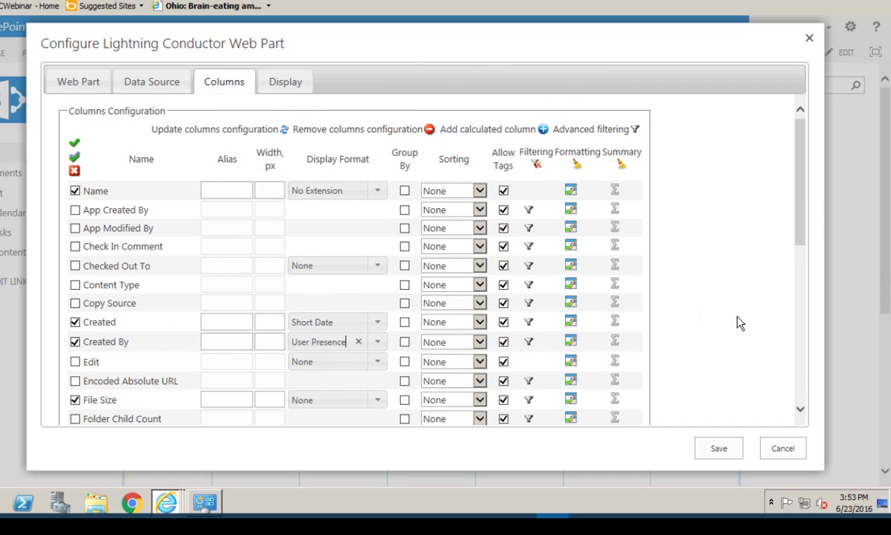
# Display File Size in MB and give the Modified column the Short Date format.
pyautogui.scroll(-3, 737, 321)
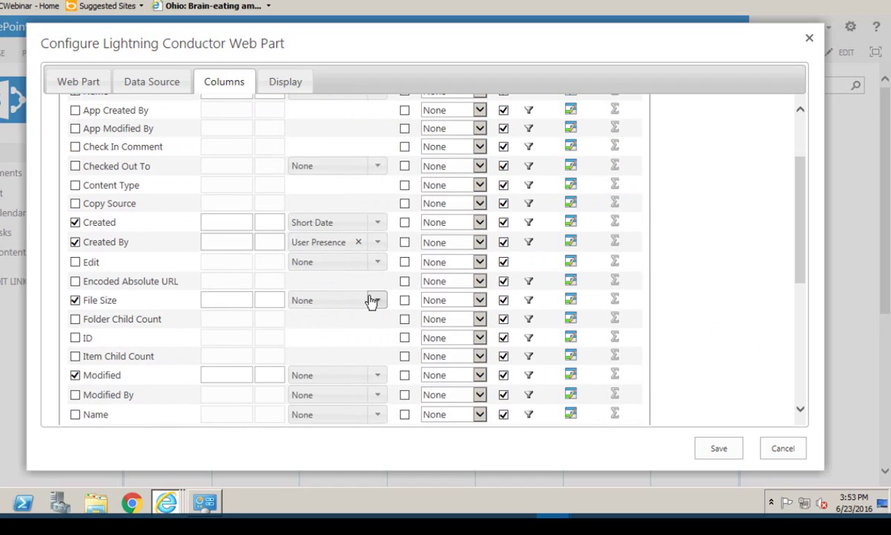
pyautogui.click(373, 301)
pyautogui.click(323, 351)
pyautogui.scroll(-5, 717, 358)
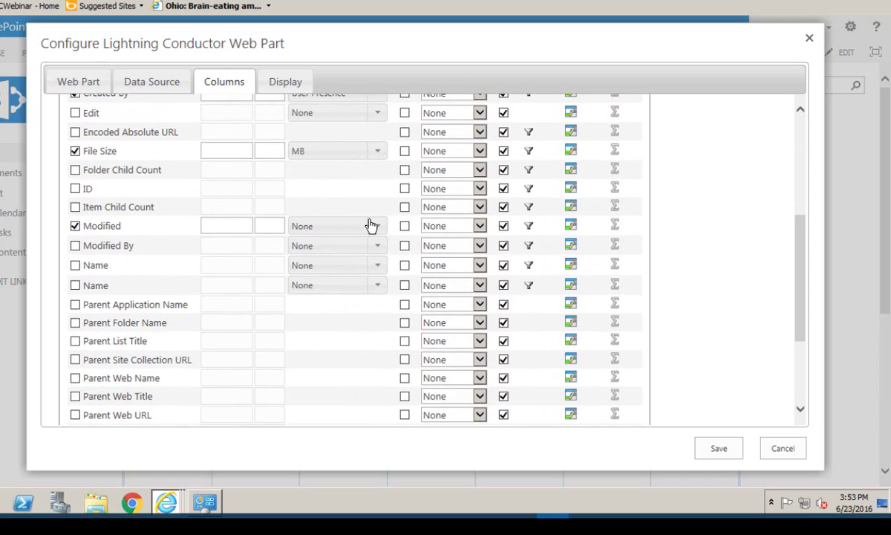
pyautogui.click(373, 226)
pyautogui.click(329, 261)
pyautogui.scroll(5, 717, 292)
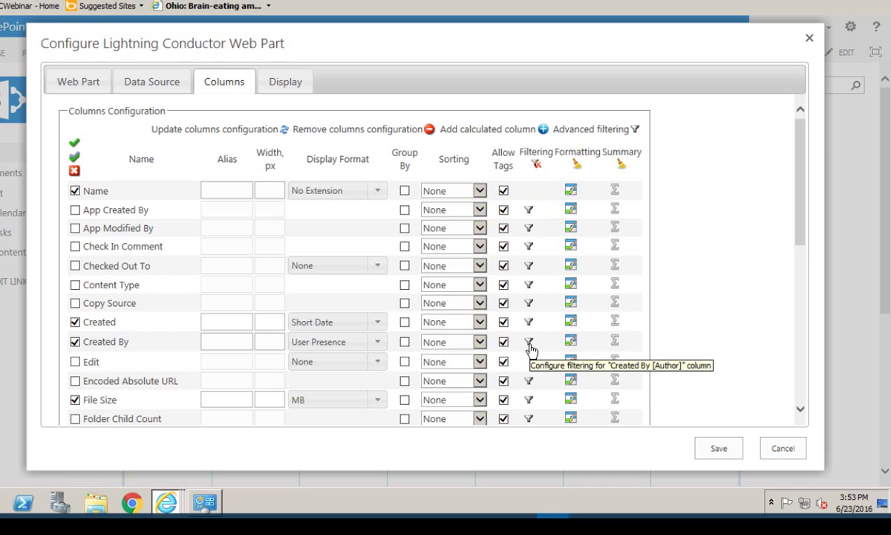
# Set the view's paging to 100 items per page.
pyautogui.click(288, 87)
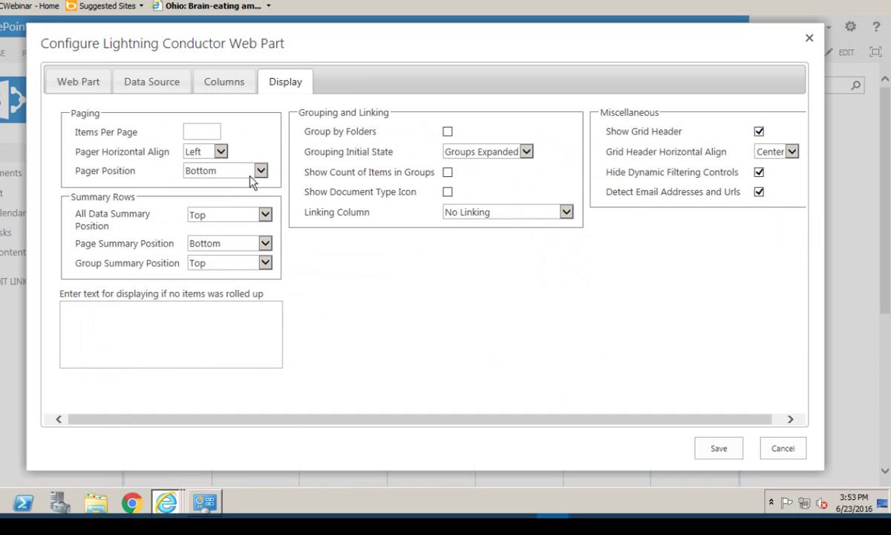
pyautogui.click(208, 131)
pyautogui.click(204, 145)
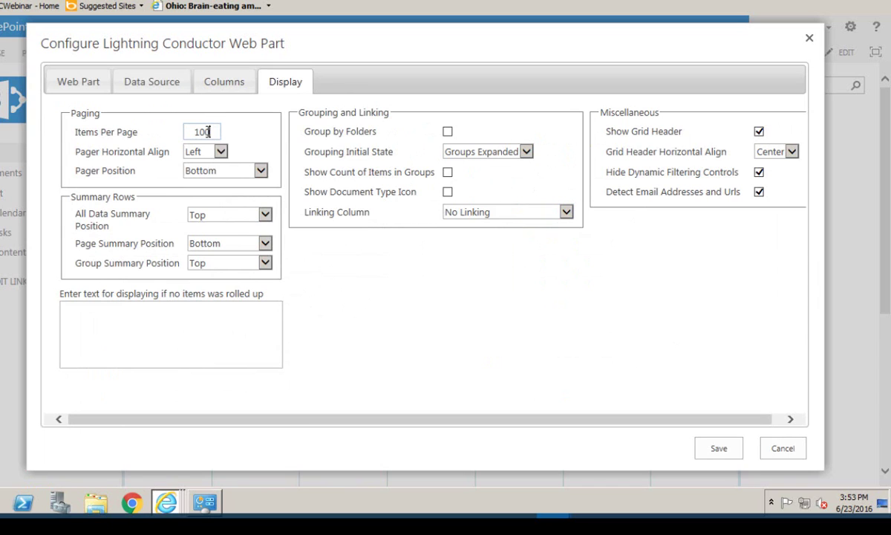
pyautogui.click(369, 324)
# Group items by folders with empty folders hidden and groups initially collapsed, and show the document type icon.
pyautogui.click(448, 132)
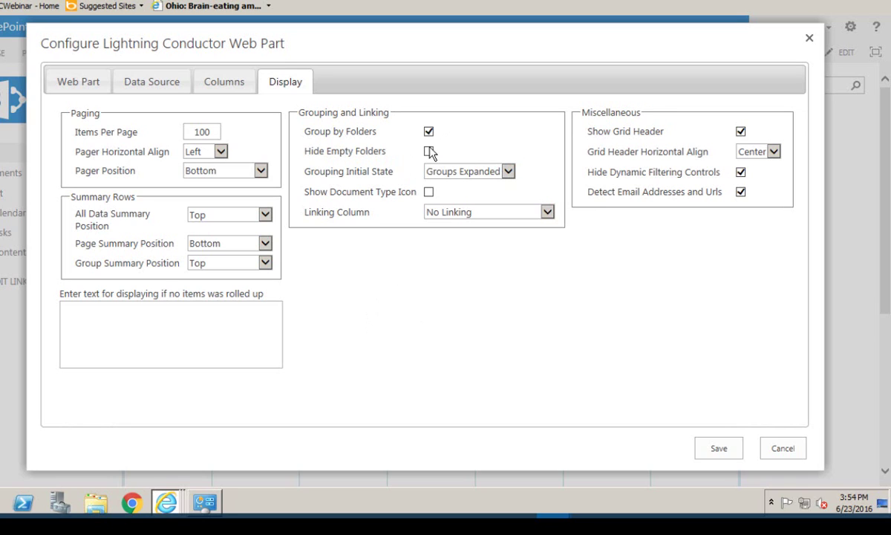
pyautogui.click(428, 151)
pyautogui.click(451, 173)
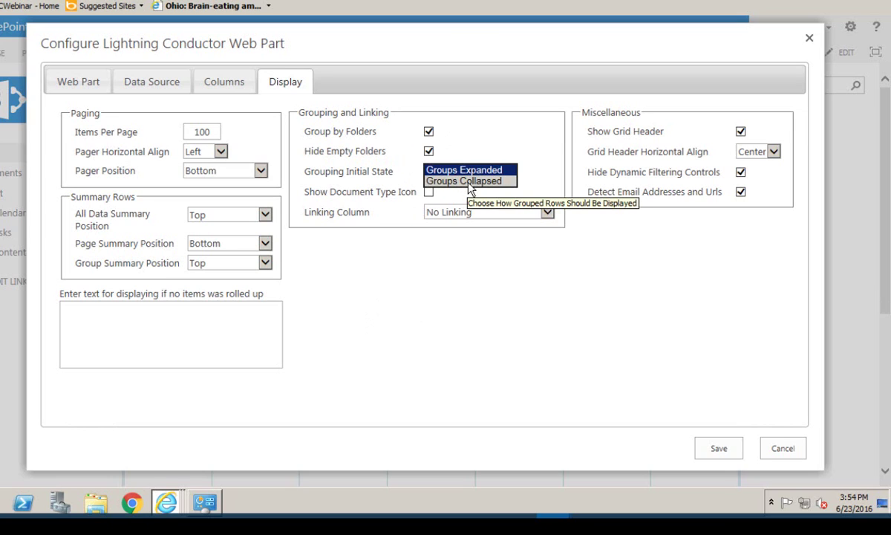
pyautogui.click(468, 182)
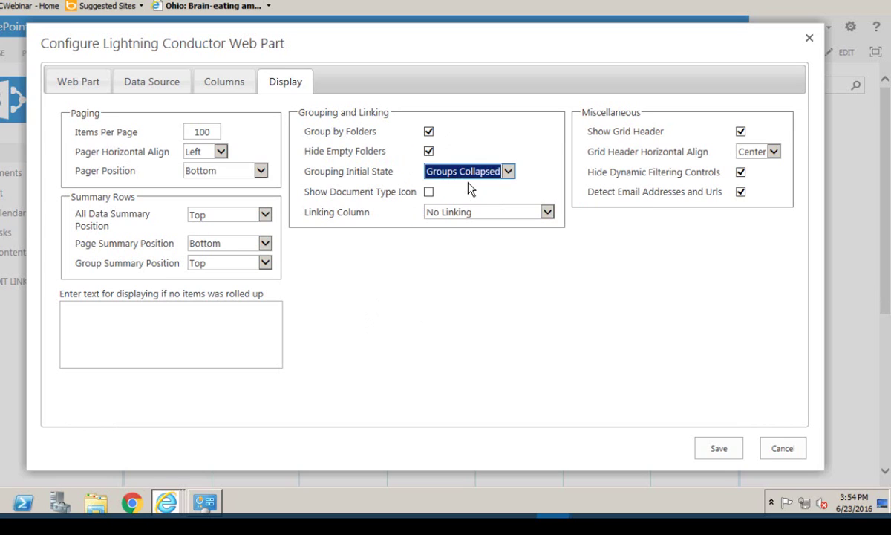
pyautogui.click(430, 194)
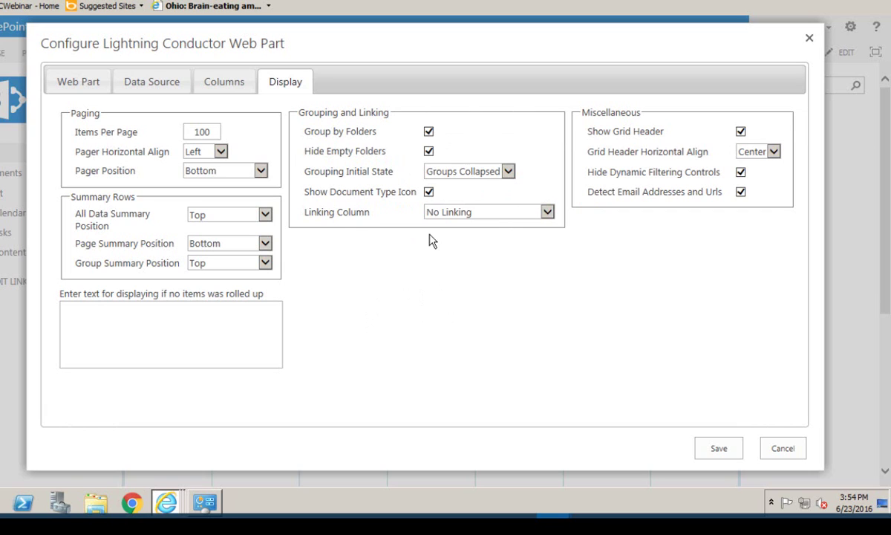
# Make Name [FileLeafRef] the linking column, stop hiding the dynamic filtering controls, and save the view configuration.
pyautogui.click(479, 213)
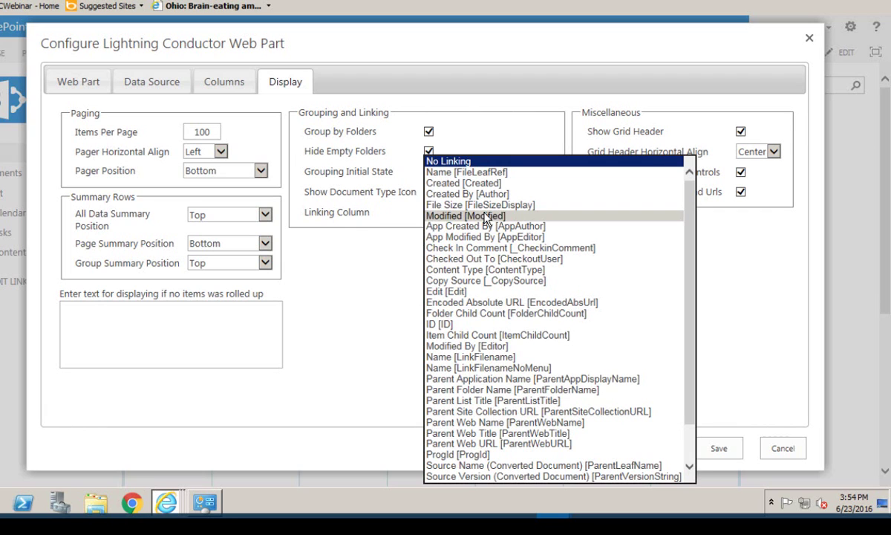
pyautogui.click(524, 172)
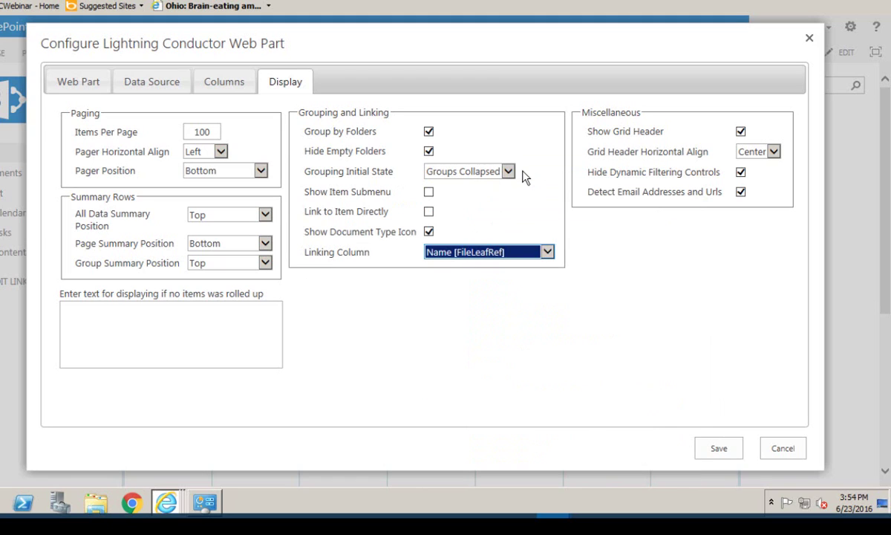
pyautogui.click(428, 193)
pyautogui.click(429, 192)
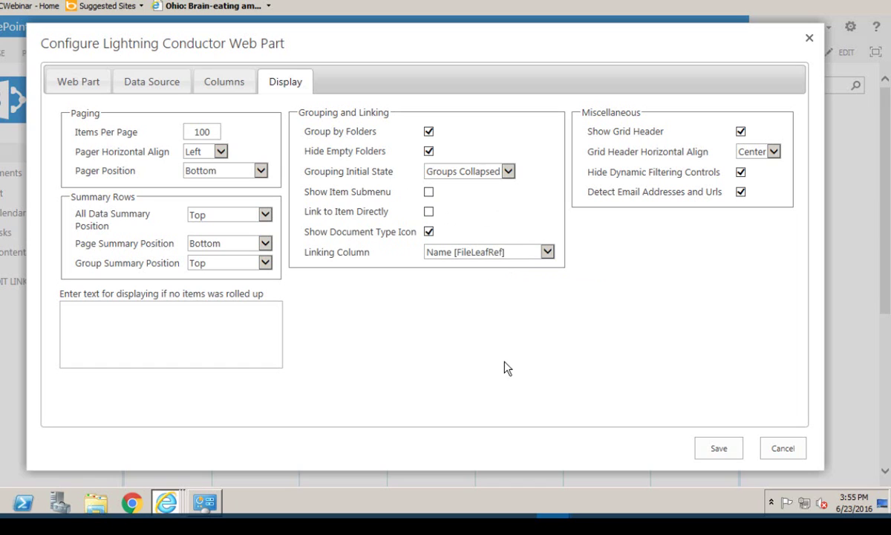
pyautogui.click(740, 173)
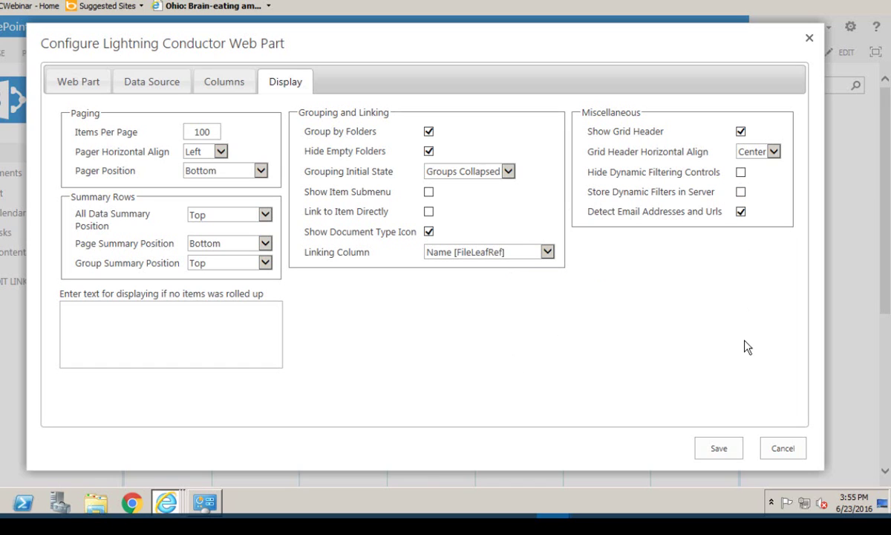
pyautogui.click(734, 450)
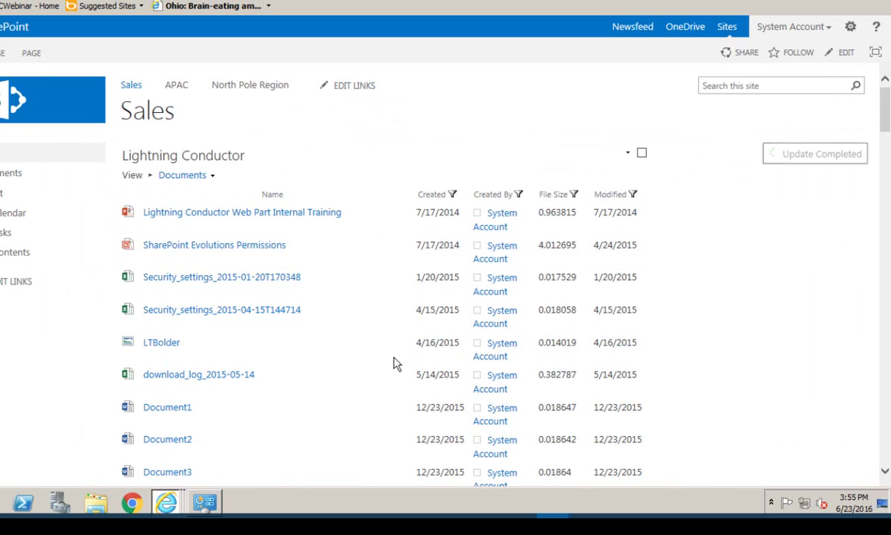
# Look through the documents rolled up in the Documents view, including the pager at the end of the list.
pyautogui.scroll(-5, 396, 365)
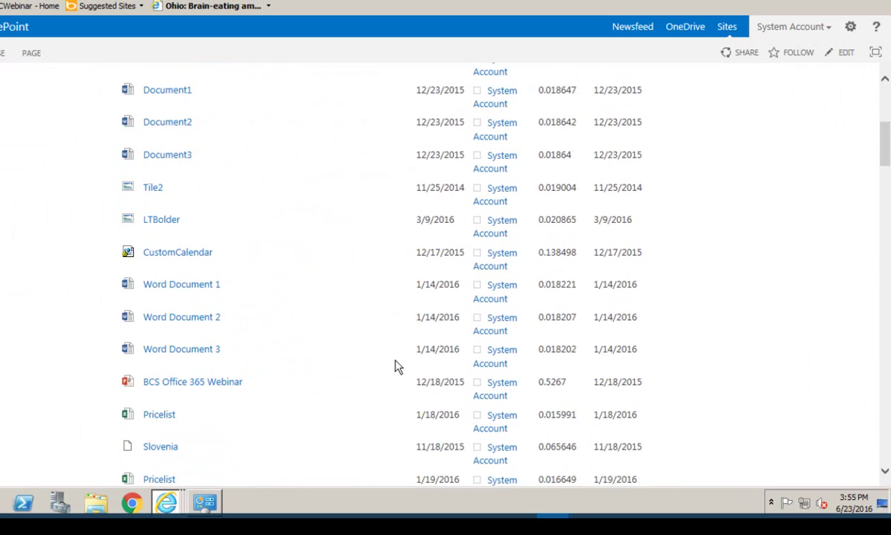
pyautogui.scroll(-5, 395, 365)
pyautogui.scroll(-15, 396, 364)
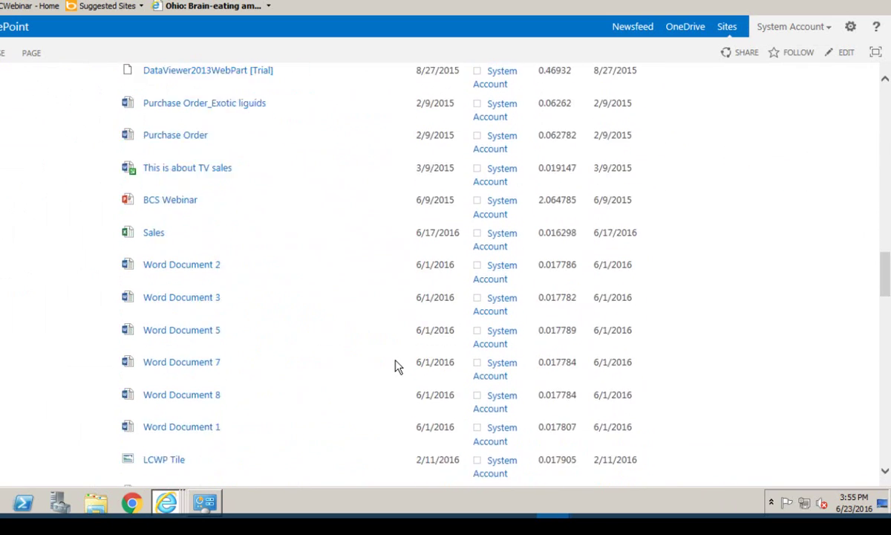
pyautogui.scroll(-15, 396, 365)
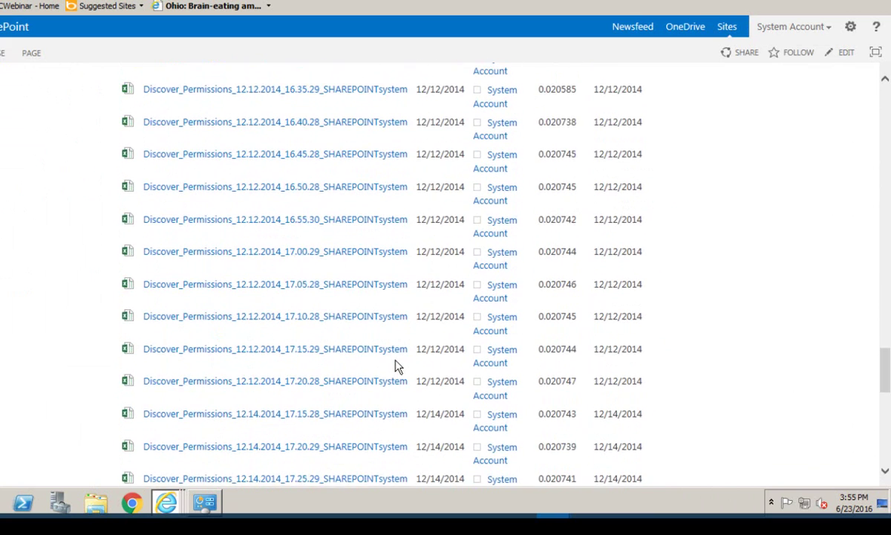
pyautogui.scroll(-2, 397, 365)
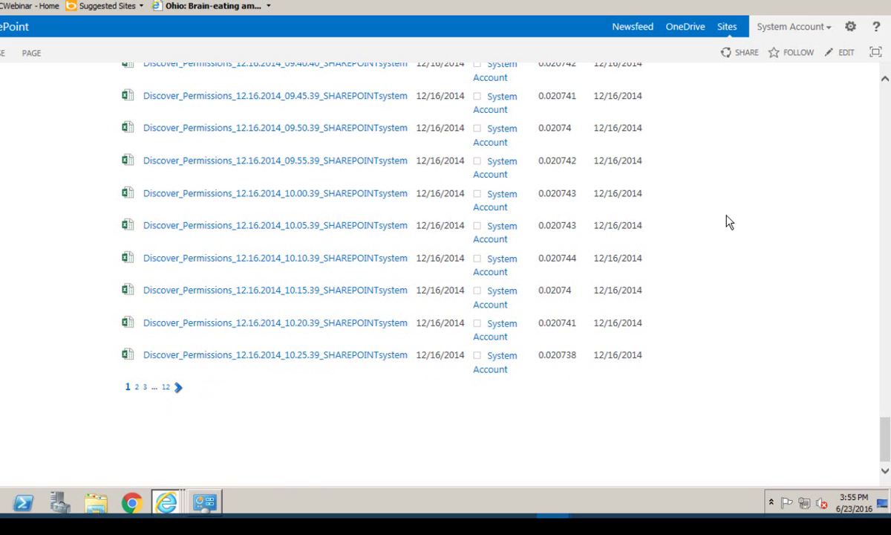
pyautogui.scroll(15, 727, 222)
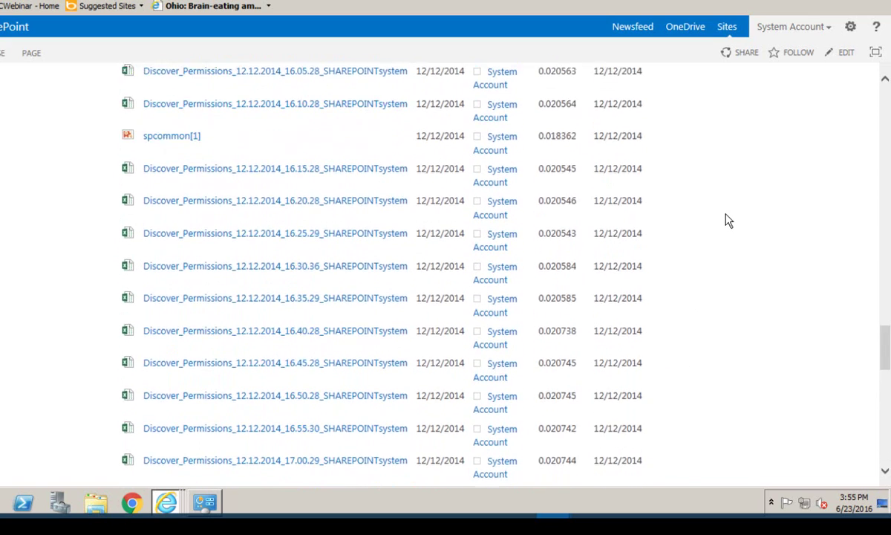
pyautogui.scroll(15, 728, 220)
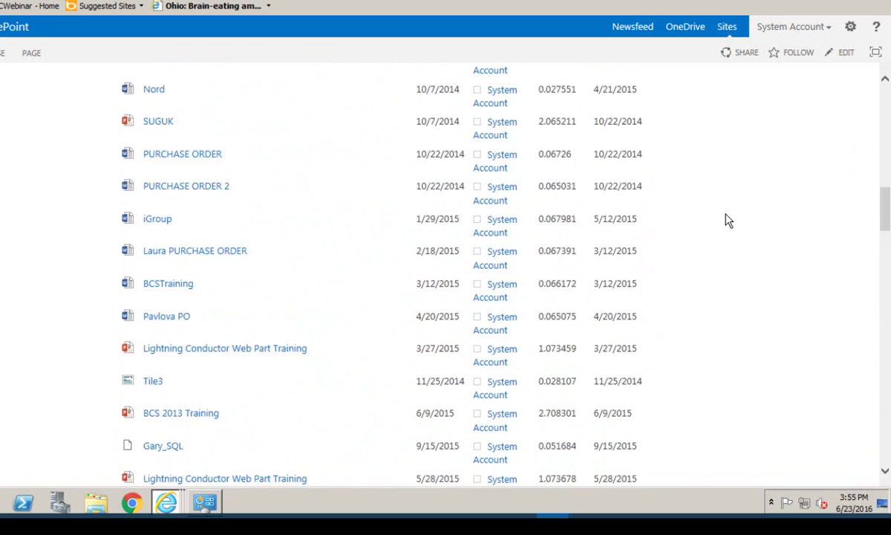
pyautogui.scroll(15, 728, 221)
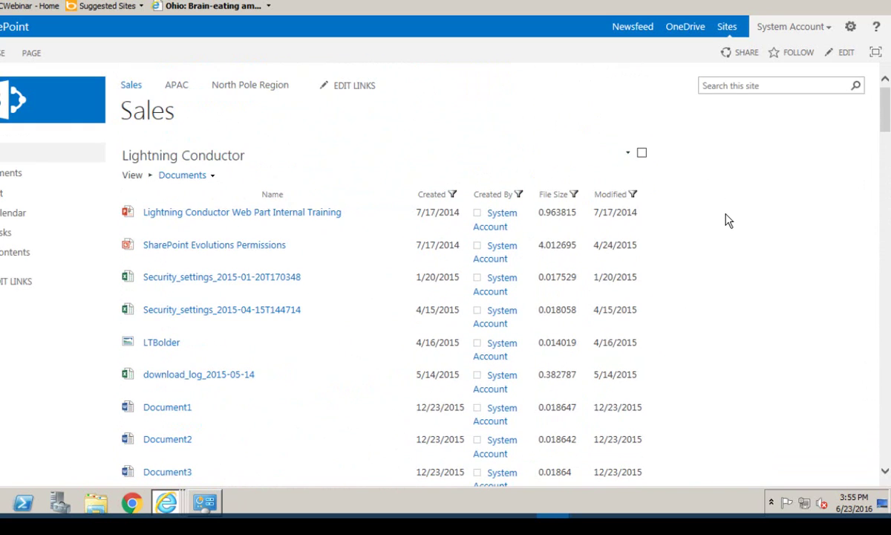
# Reconfigure the Documents view to display statistical information about data retrieval, and save it.
pyautogui.click(629, 155)
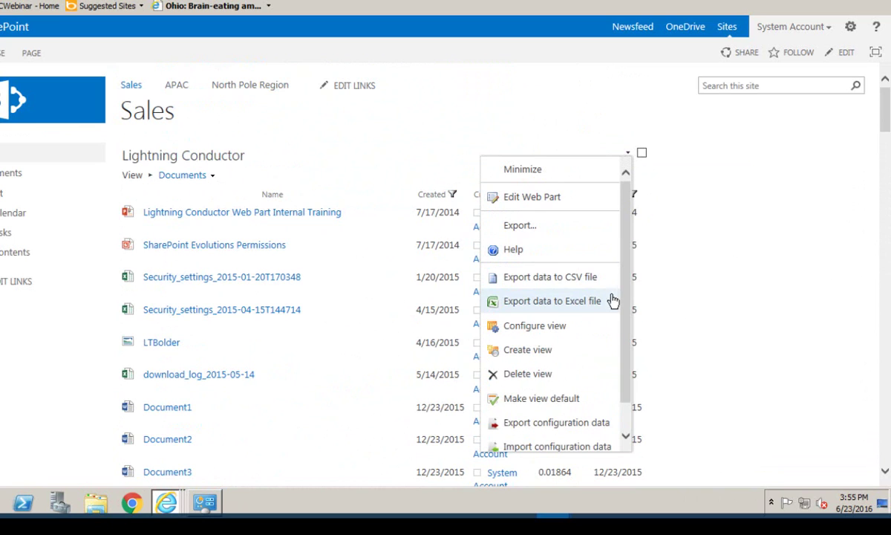
pyautogui.click(534, 325)
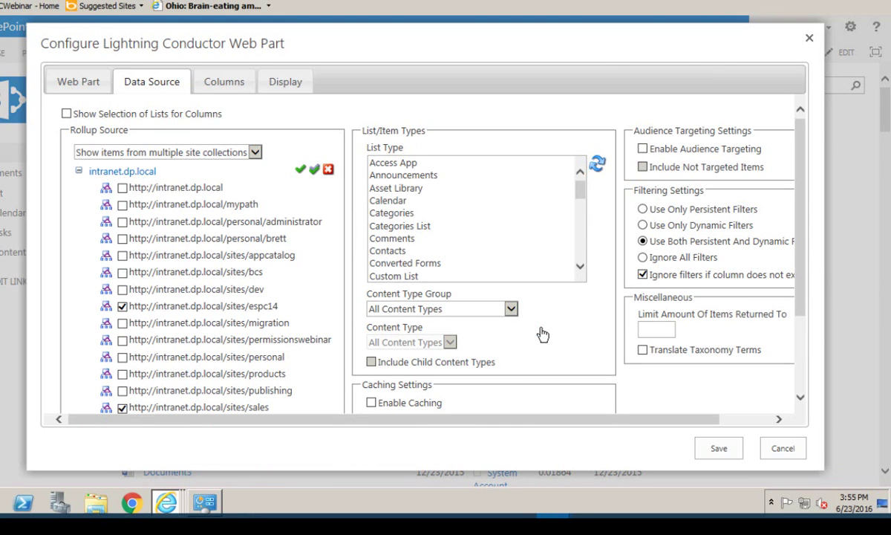
pyautogui.click(81, 89)
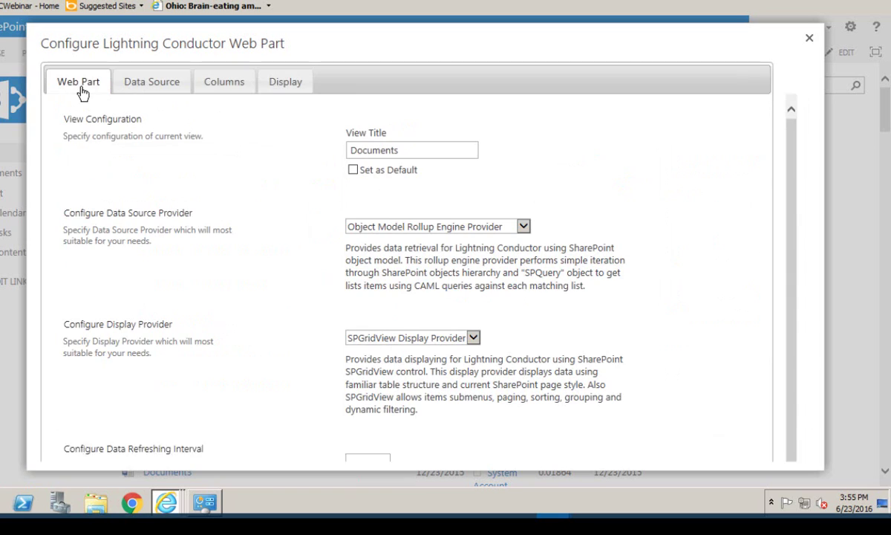
pyautogui.scroll(-3, 645, 315)
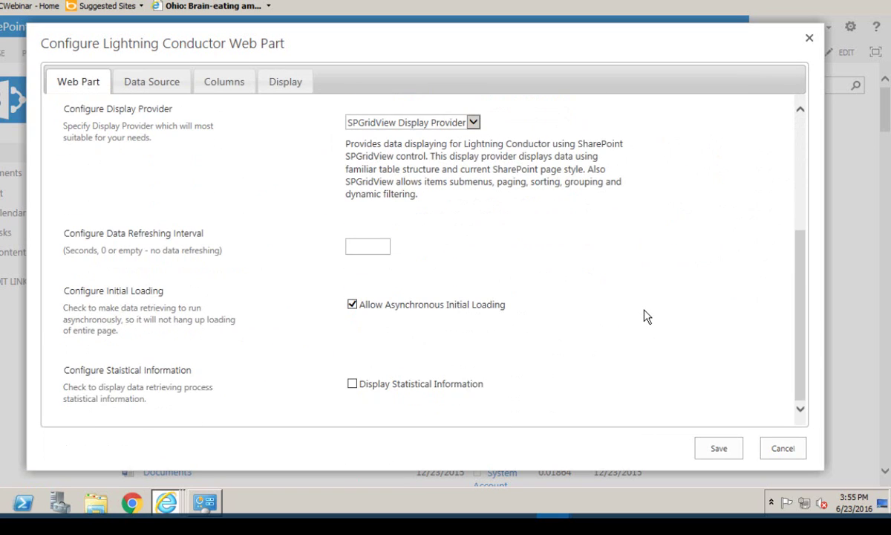
pyautogui.click(353, 385)
pyautogui.click(719, 449)
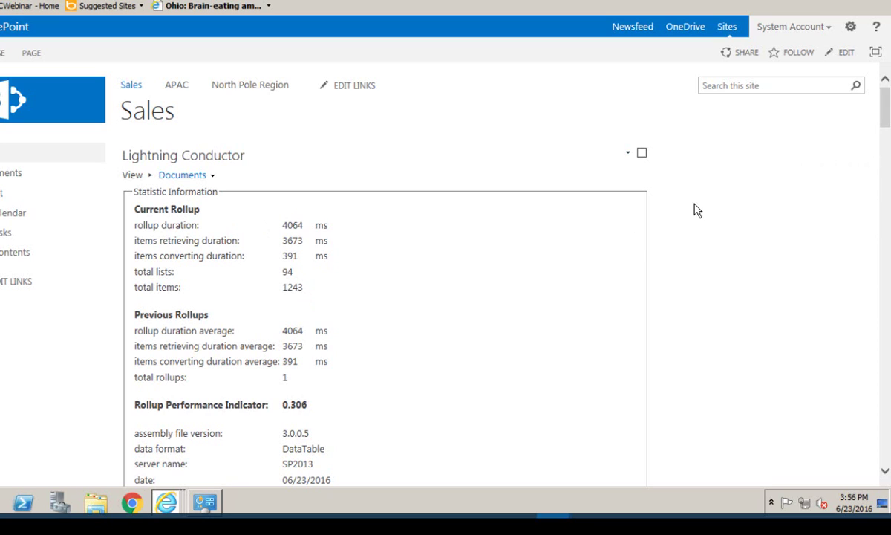
# Examine the statistic information block and the rolled-up documents listed beneath it.
pyautogui.scroll(-5, 707, 207)
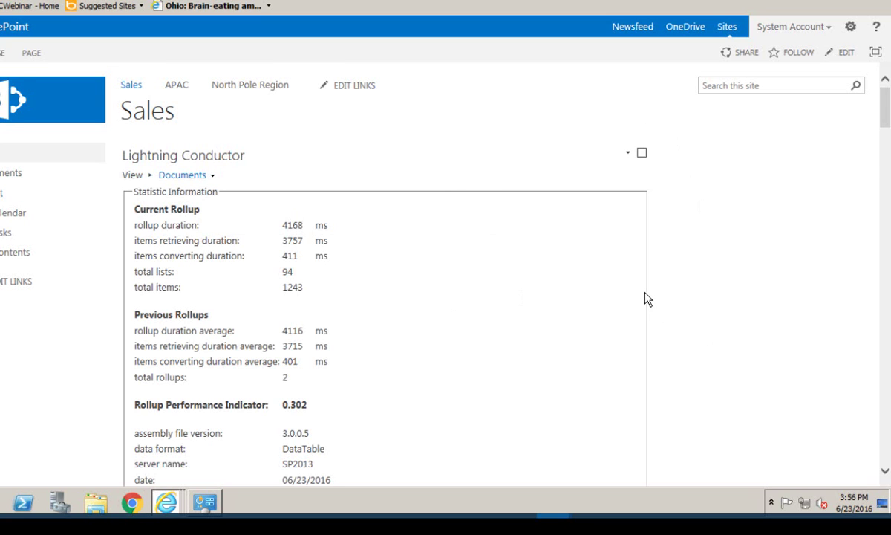
pyautogui.scroll(-10, 644, 297)
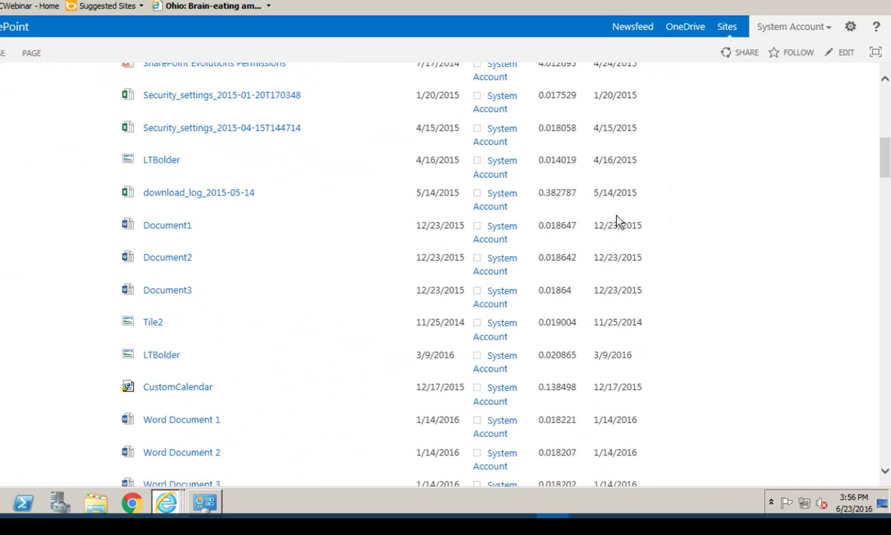
pyautogui.scroll(10, 698, 167)
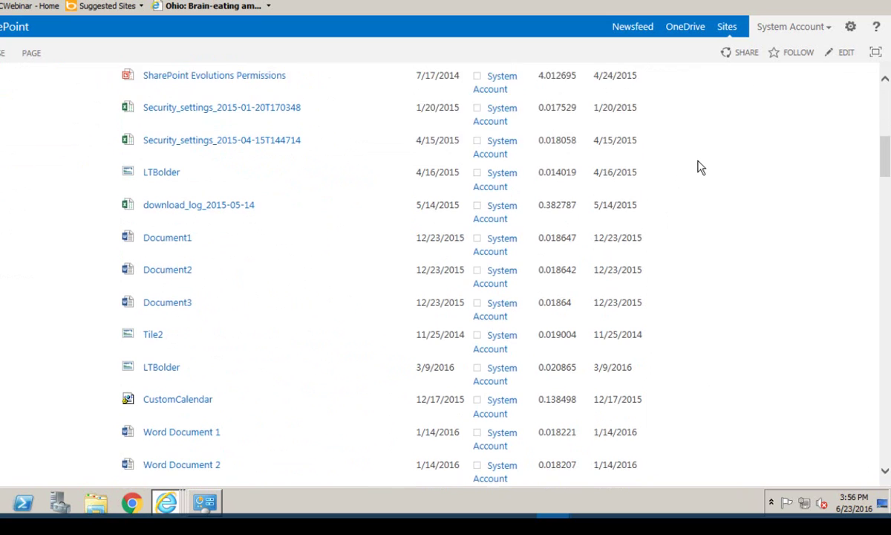
pyautogui.scroll(1, 698, 167)
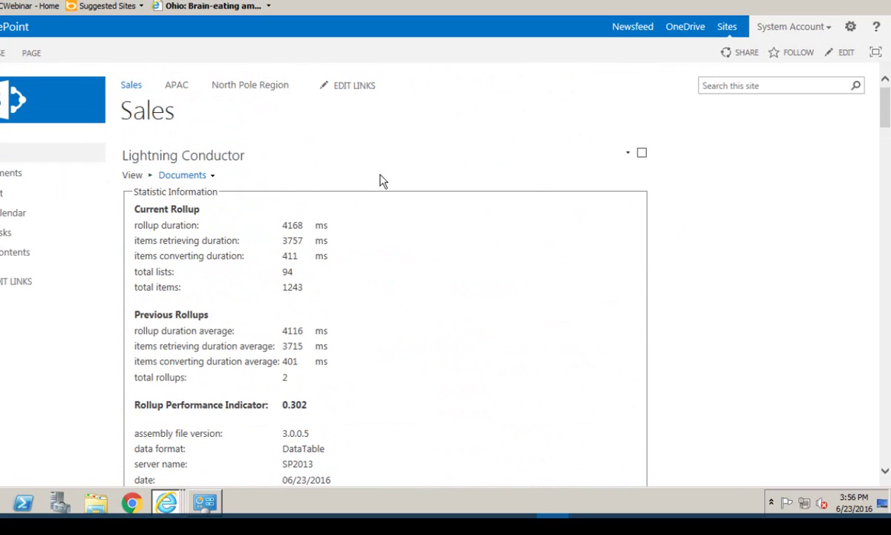
# Configure the Documents view's data source to enable caching with the Global Engine instance, and save the configuration.
pyautogui.click(628, 152)
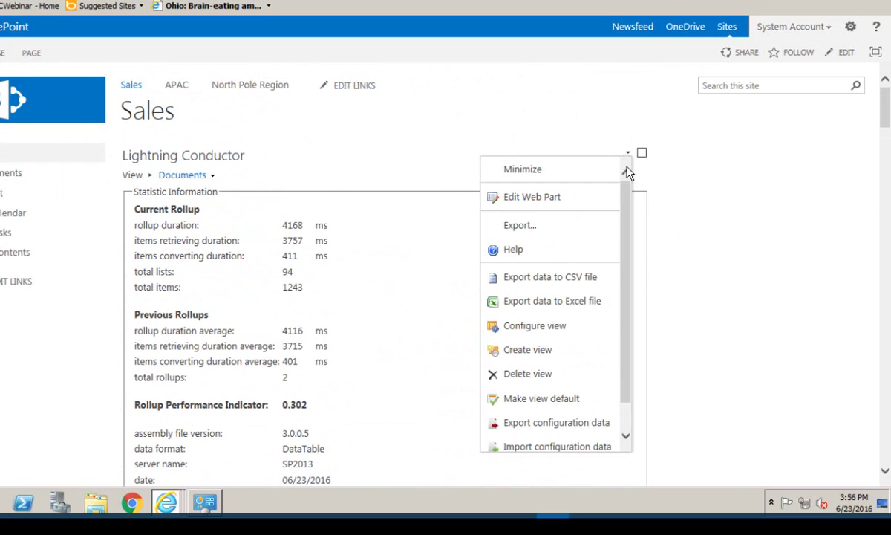
pyautogui.click(573, 333)
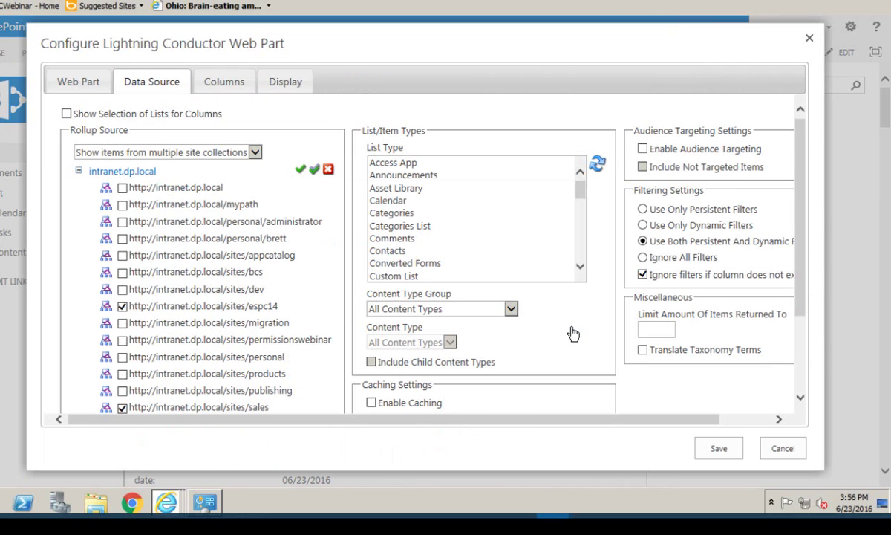
pyautogui.scroll(-3, 573, 334)
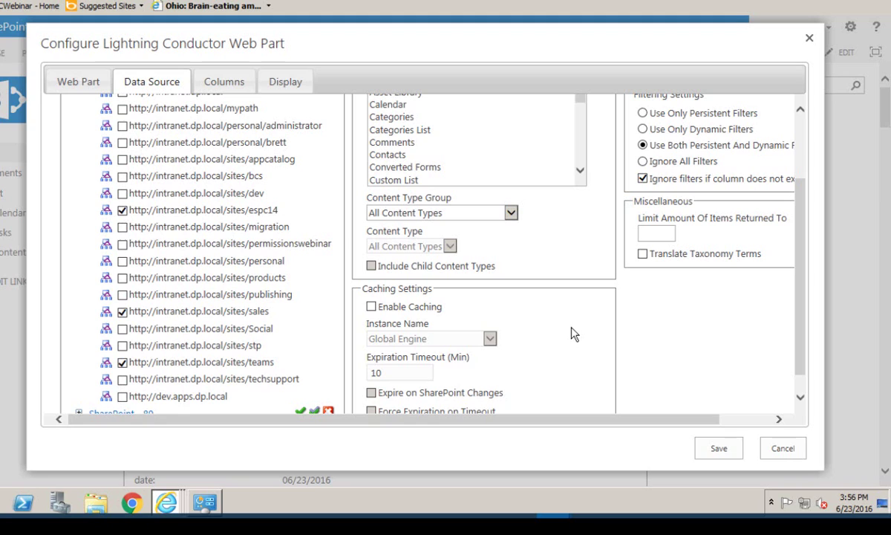
pyautogui.click(371, 306)
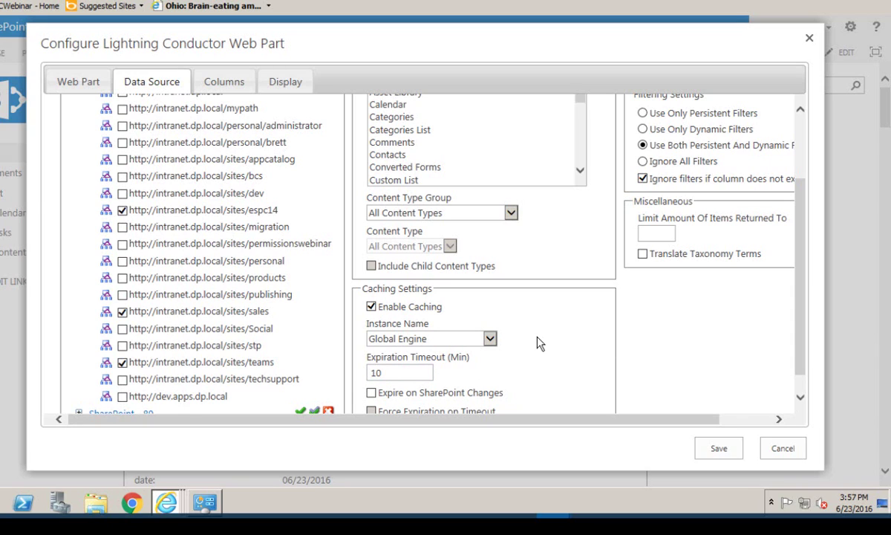
pyautogui.click(716, 449)
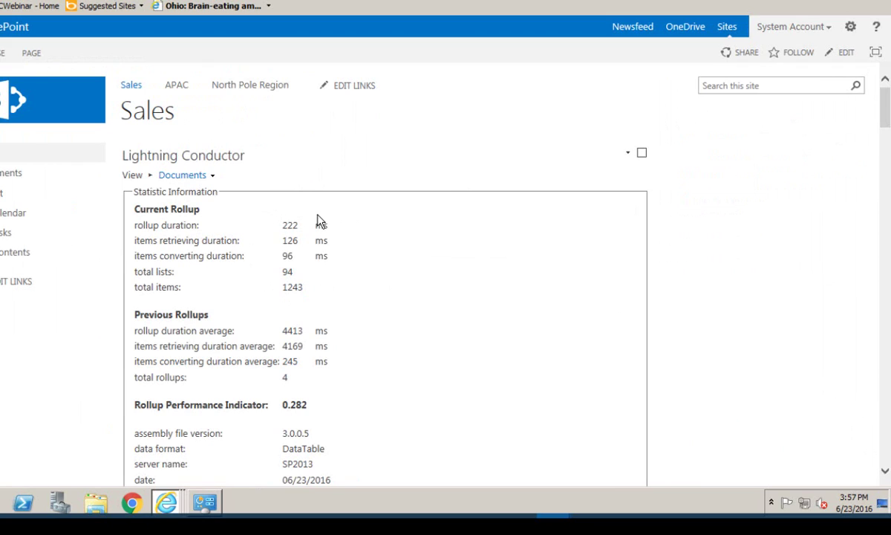
# Review the statistic information block, reconfigure the Documents view to stop displaying statistical information, and save it.
pyautogui.scroll(-3, 413, 244)
pyautogui.scroll(3, 413, 244)
pyautogui.click(629, 158)
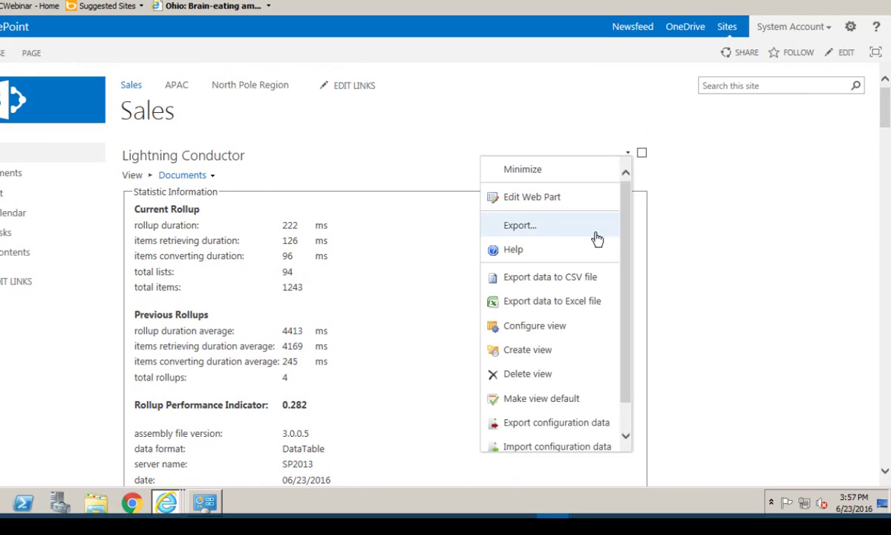
pyautogui.click(576, 324)
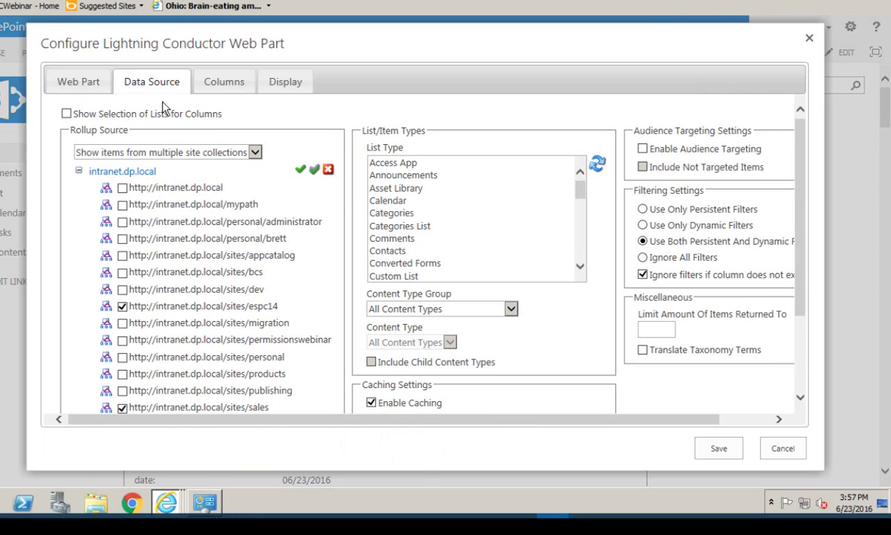
pyautogui.click(77, 83)
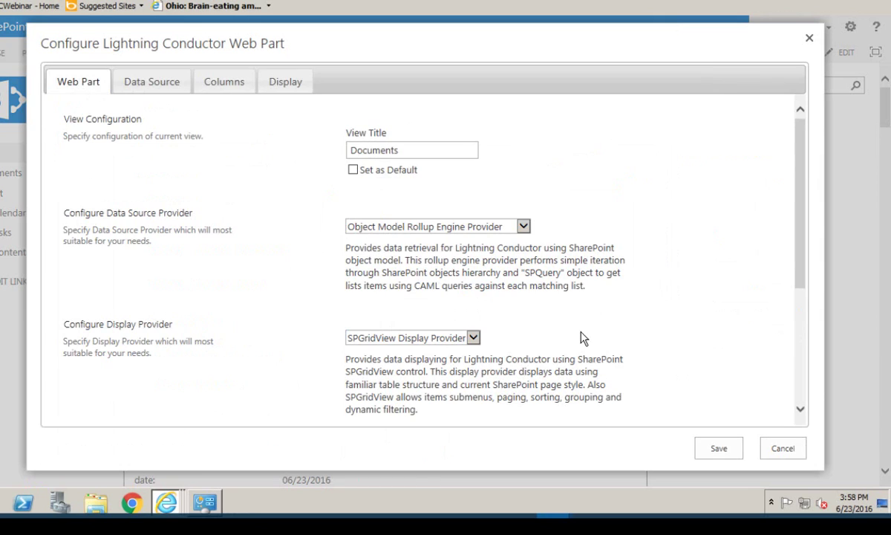
pyautogui.scroll(-3, 582, 338)
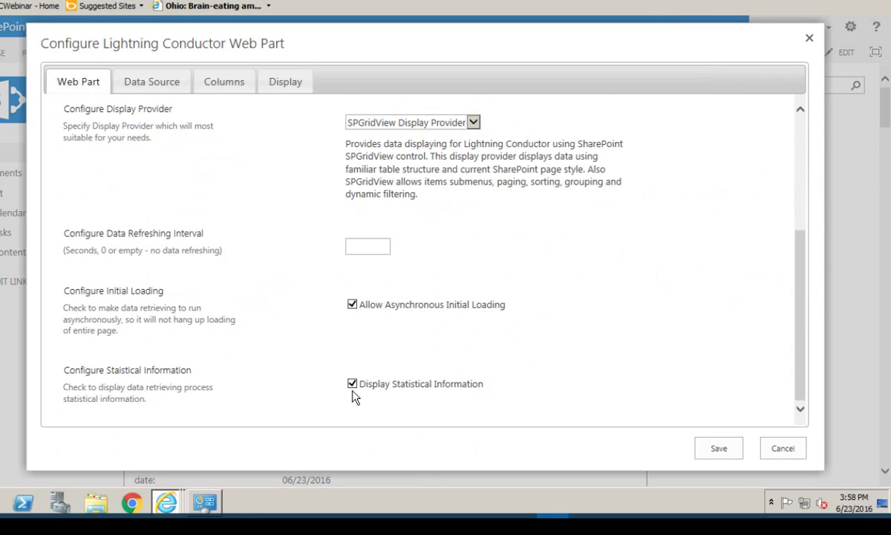
pyautogui.click(352, 383)
pyautogui.click(719, 449)
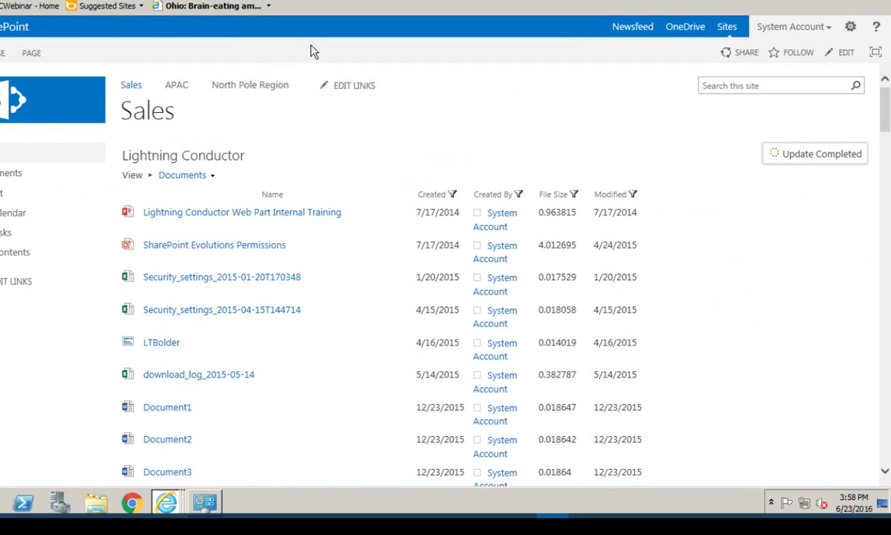
# Reload the Sales page to check how the Lightning Conductor web part loads its data.
pyautogui.click(253, 5)
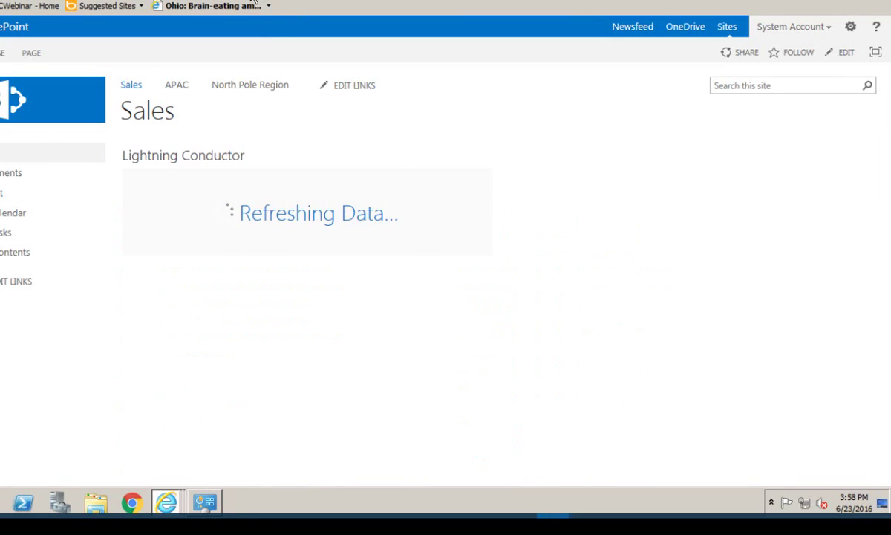
pyautogui.click(253, 4)
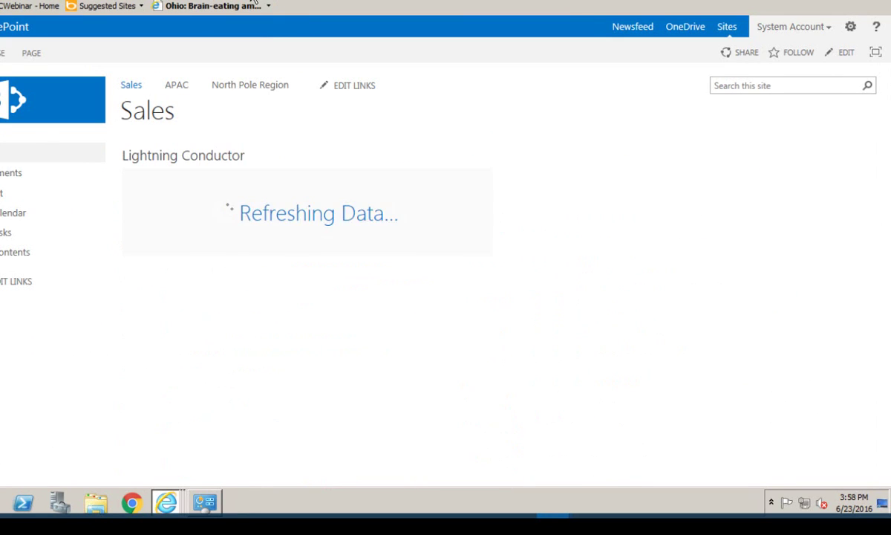